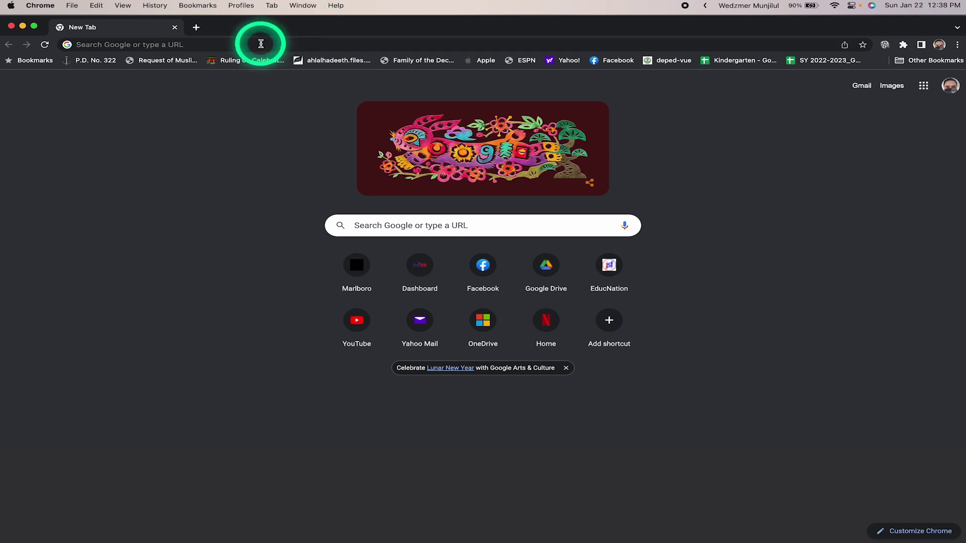
- Go to Gmail and open the 'Activate your DepEd Microsoft 365 Account' email
click(261, 41)
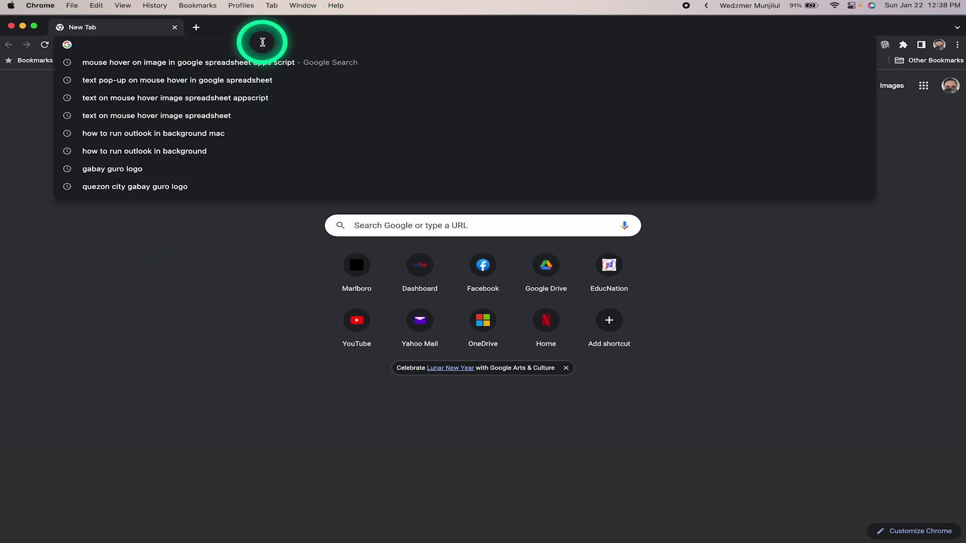
text(gmail.com)
key(Return)
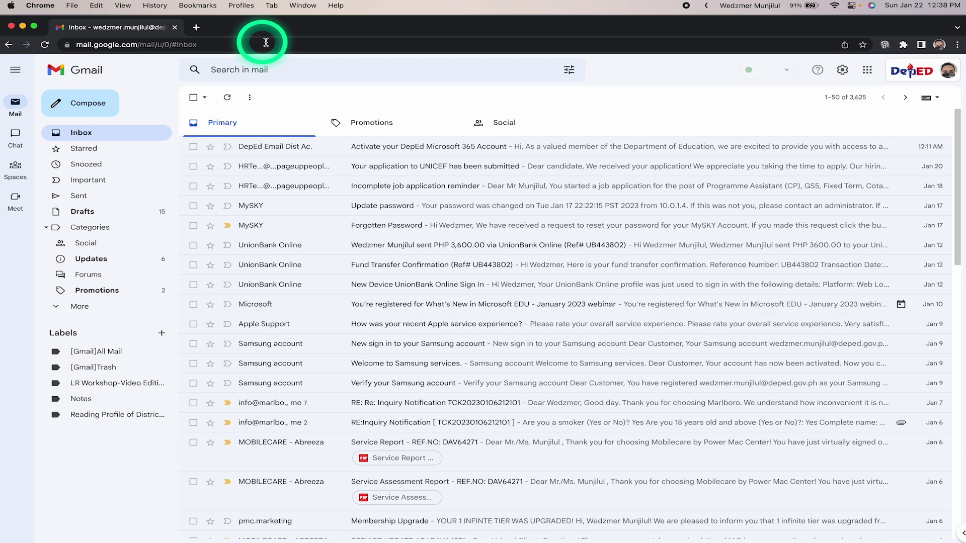
click(401, 147)
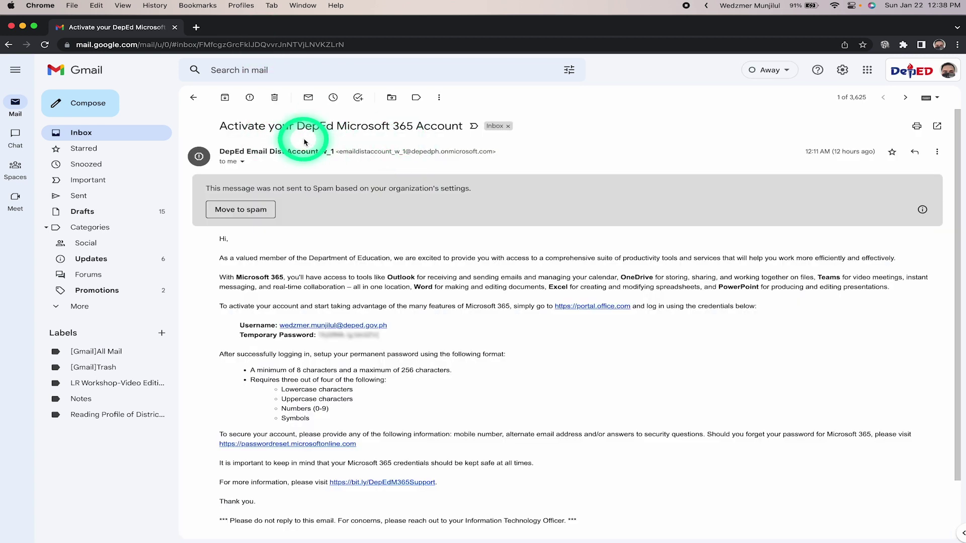
- Read the email's subject, activation instructions and password rules, then follow the portal.office.com link
drag(217, 126, 455, 131)
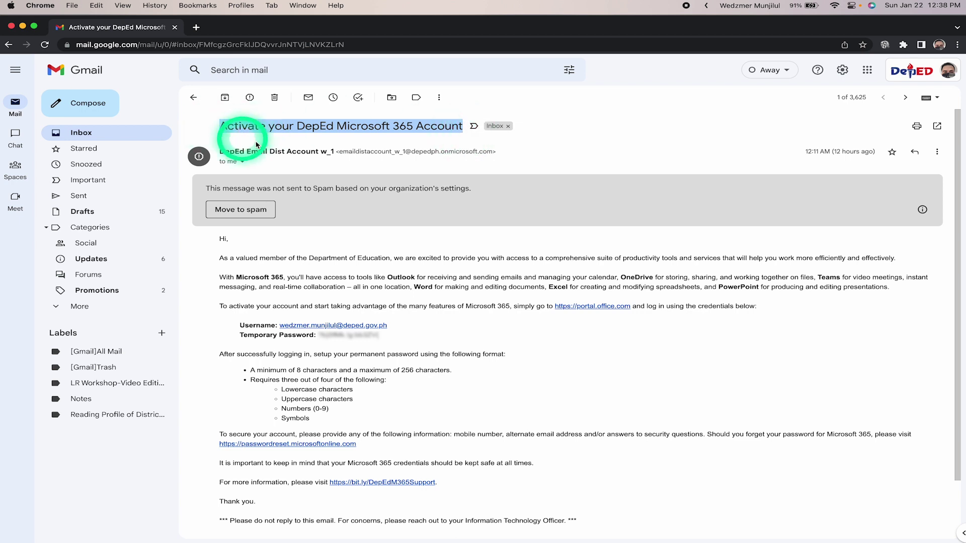
click(227, 284)
drag(218, 306, 764, 313)
click(764, 313)
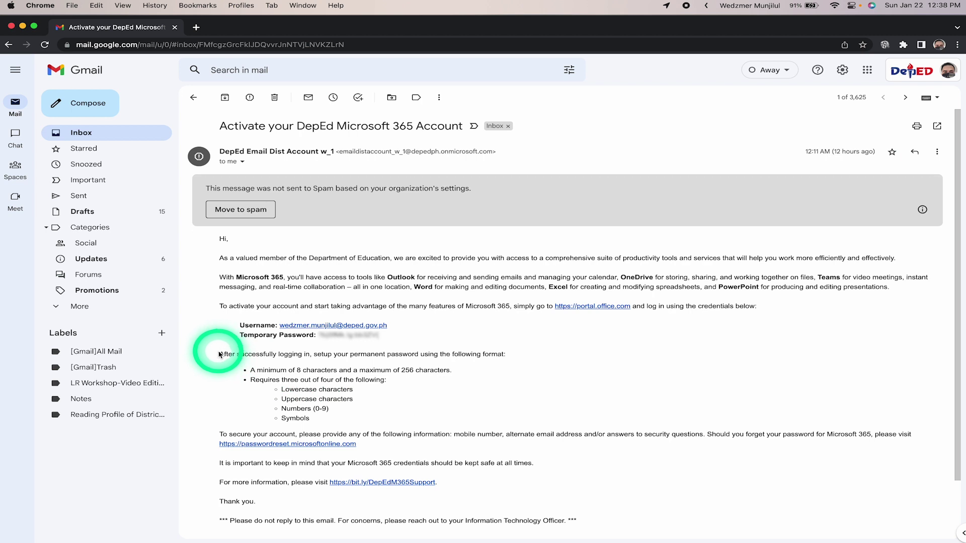
drag(314, 423, 220, 359)
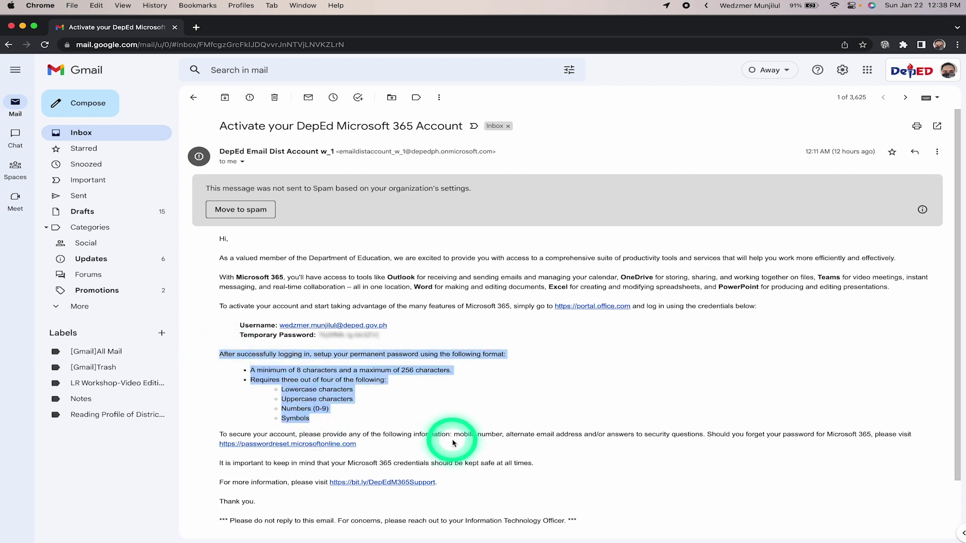
click(530, 430)
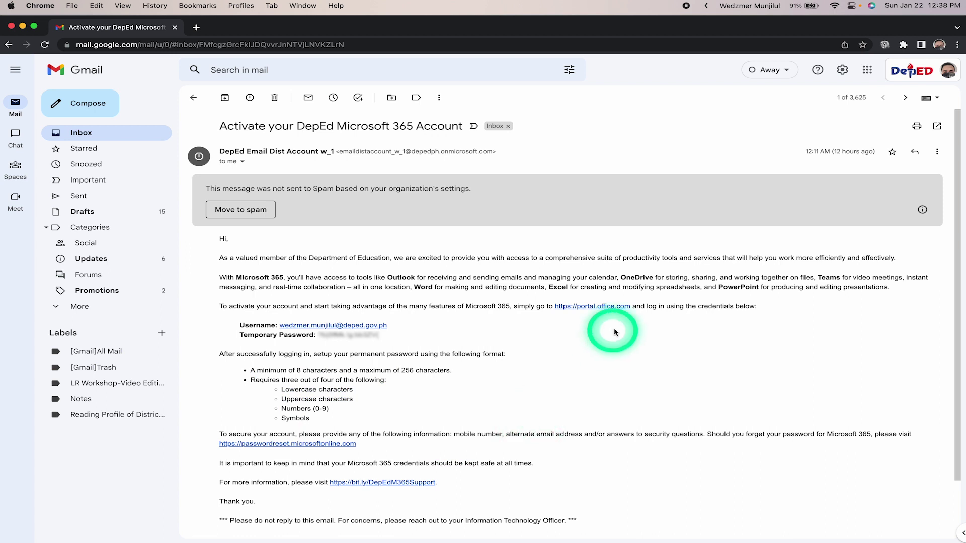
click(604, 306)
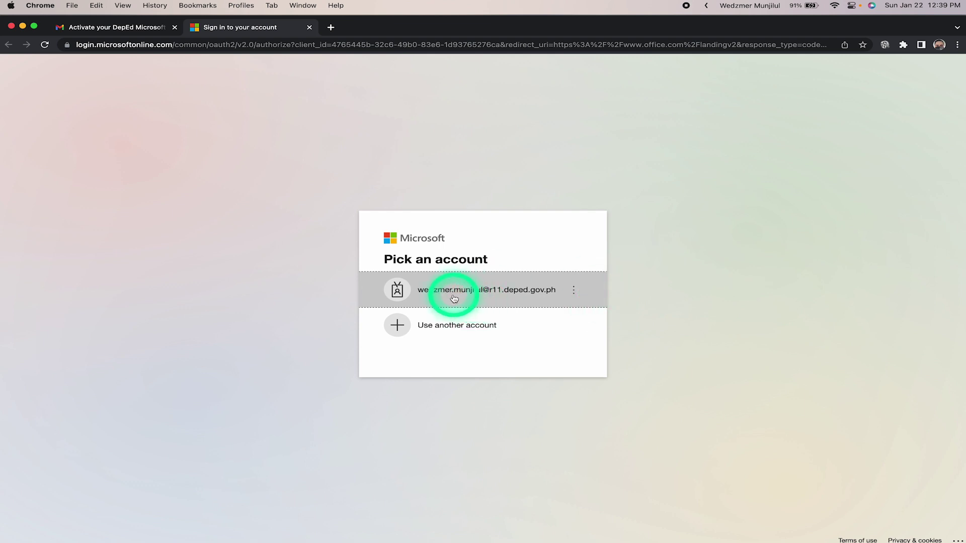
- Sign in to Microsoft 365 with the DepEd work account and its password
click(473, 294)
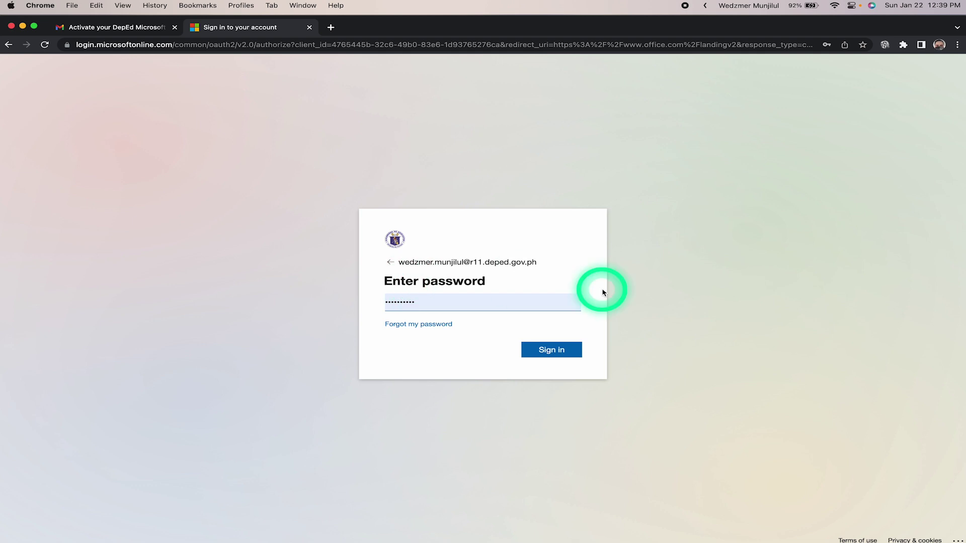
click(551, 352)
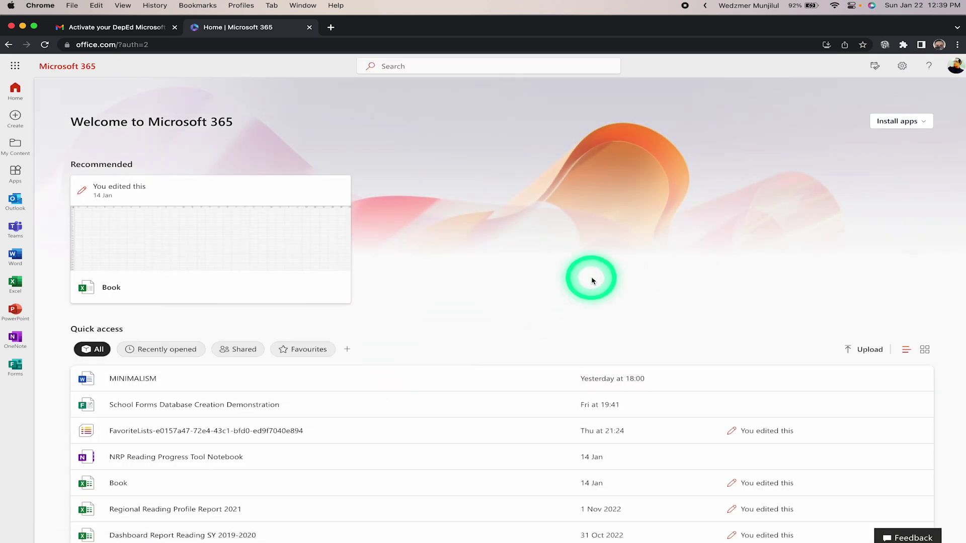
- Check the signed-in DepEd account details in the profile panel on the Microsoft 365 home page
scroll(592, 280, down, 4)
scroll(592, 281, up, 4)
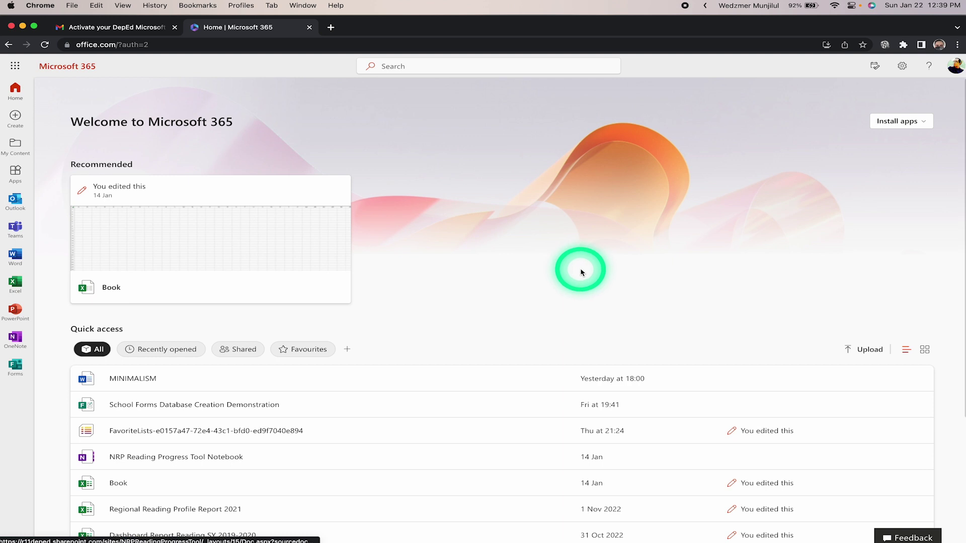
click(955, 67)
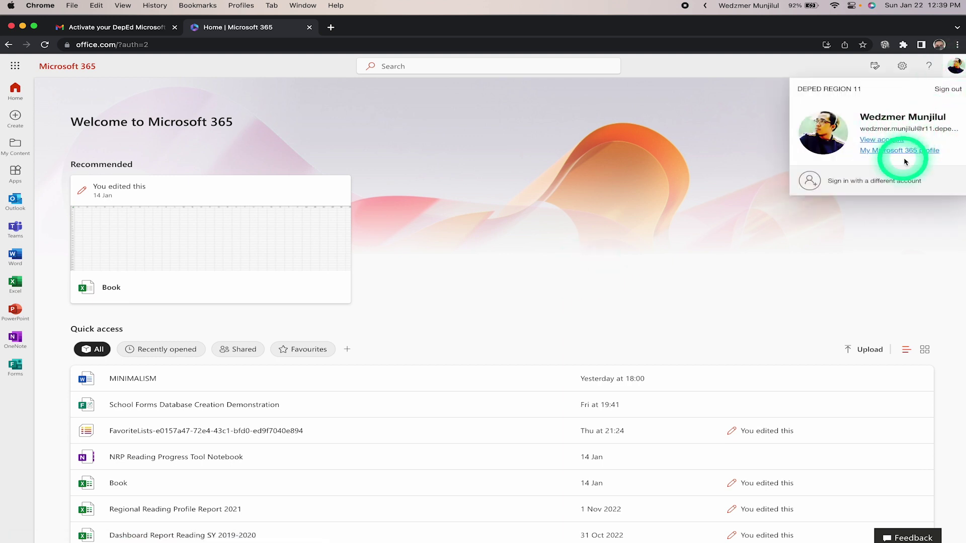
click(626, 265)
scroll(626, 265, down, 4)
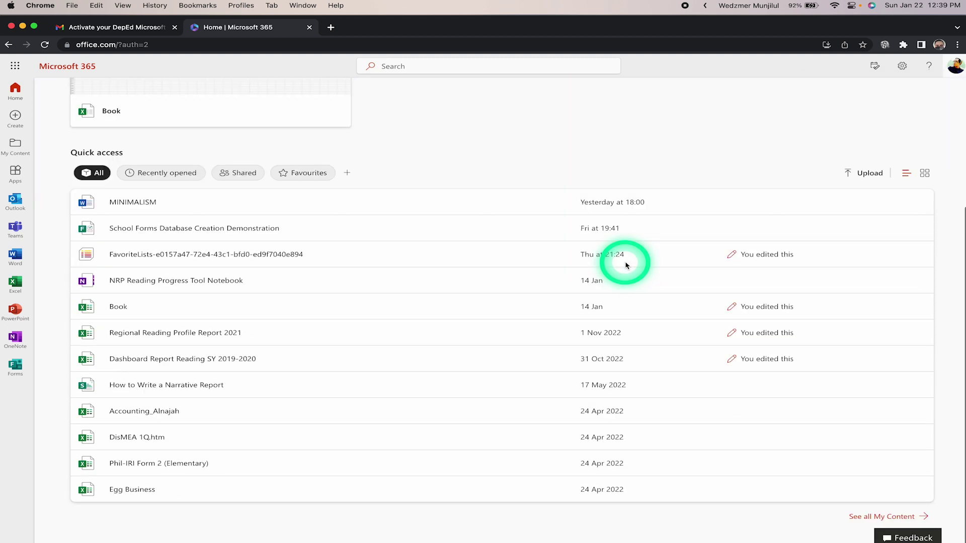
scroll(626, 265, up, 4)
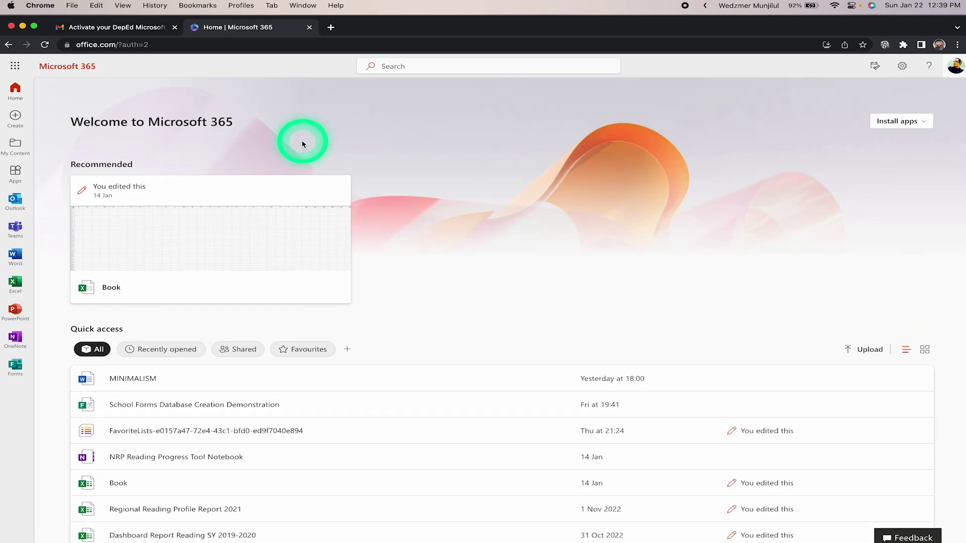
- Launch OneDrive in a new tab from the Microsoft 365 Apps page
click(16, 176)
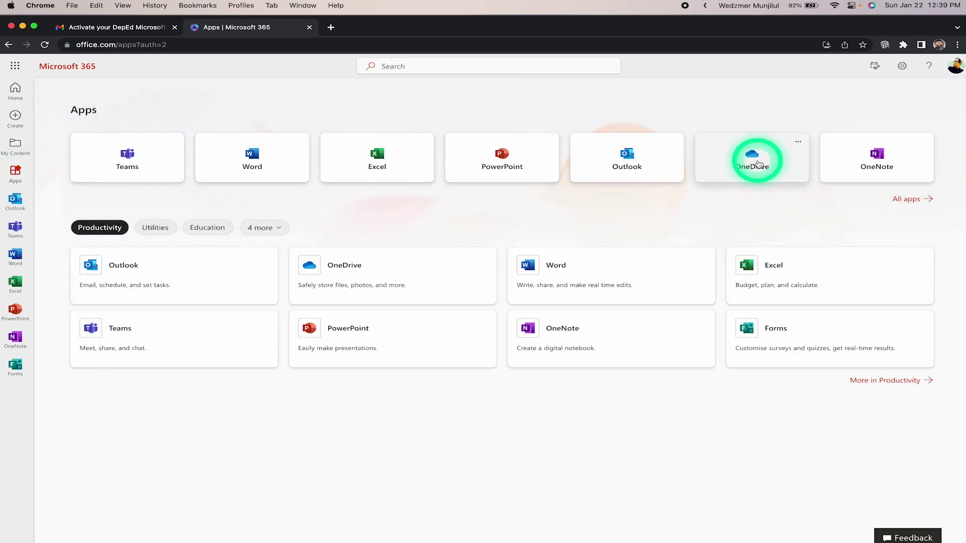
click(799, 143)
click(726, 194)
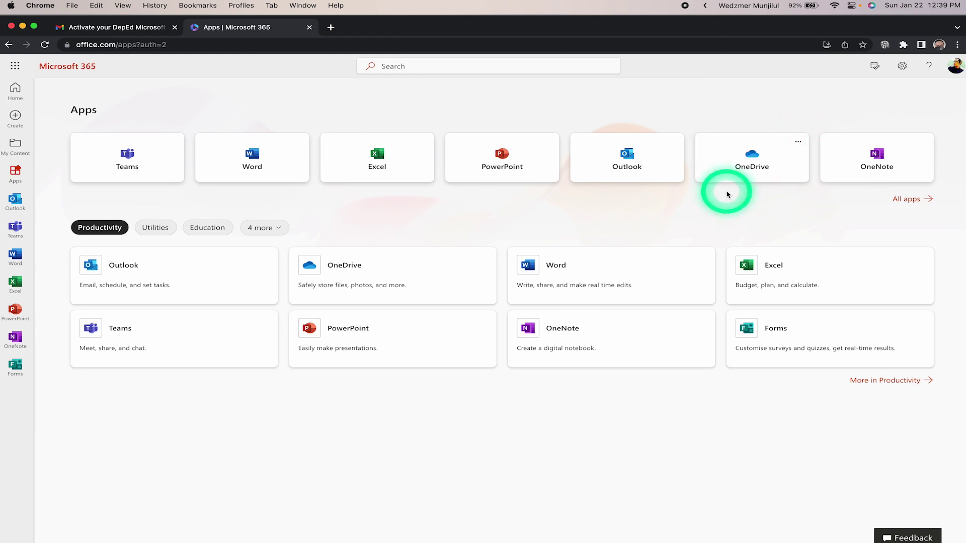
click(401, 284)
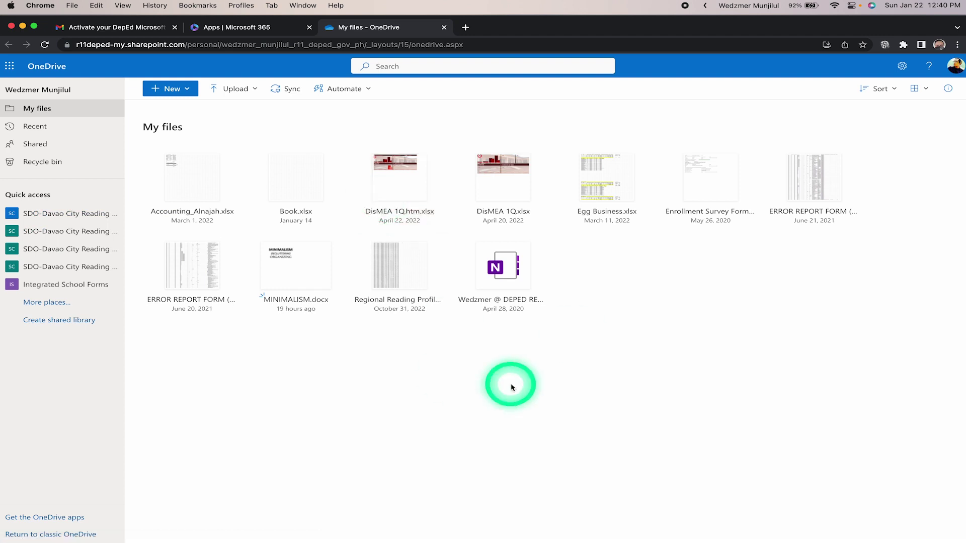
- Open Google Drive in a new tab and scroll through the My Drive contents
click(466, 28)
text(drive)
key(Return)
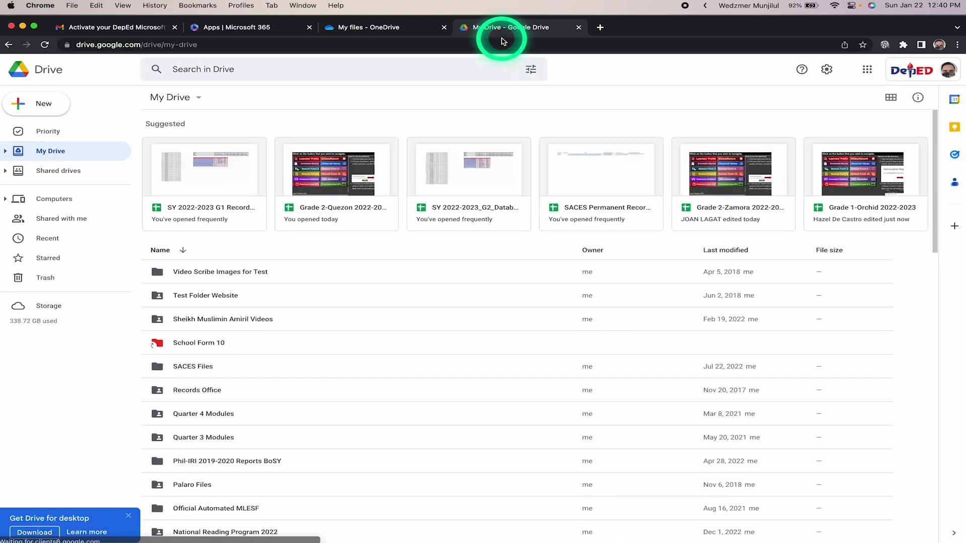
scroll(493, 267, down, 15)
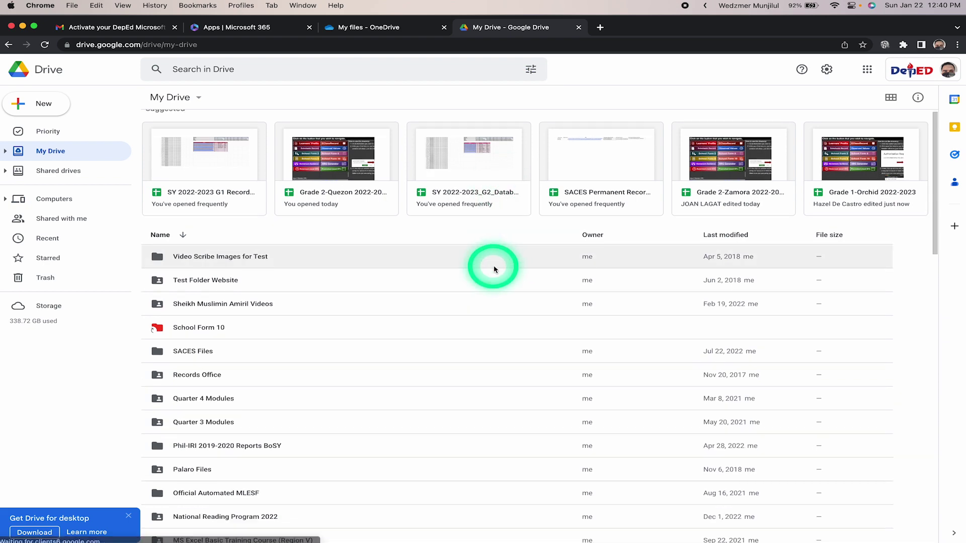
scroll(494, 267, down, 20)
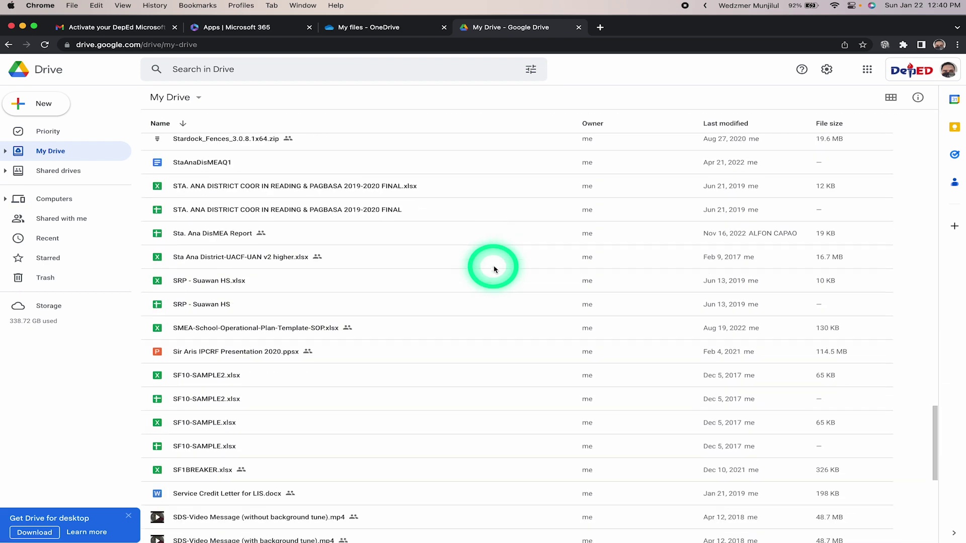
scroll(493, 268, down, 20)
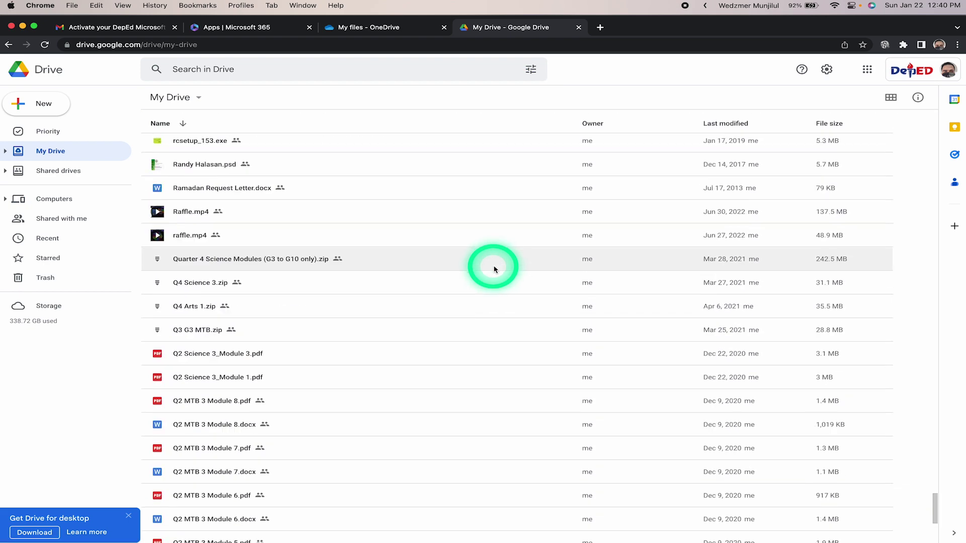
scroll(493, 269, down, 20)
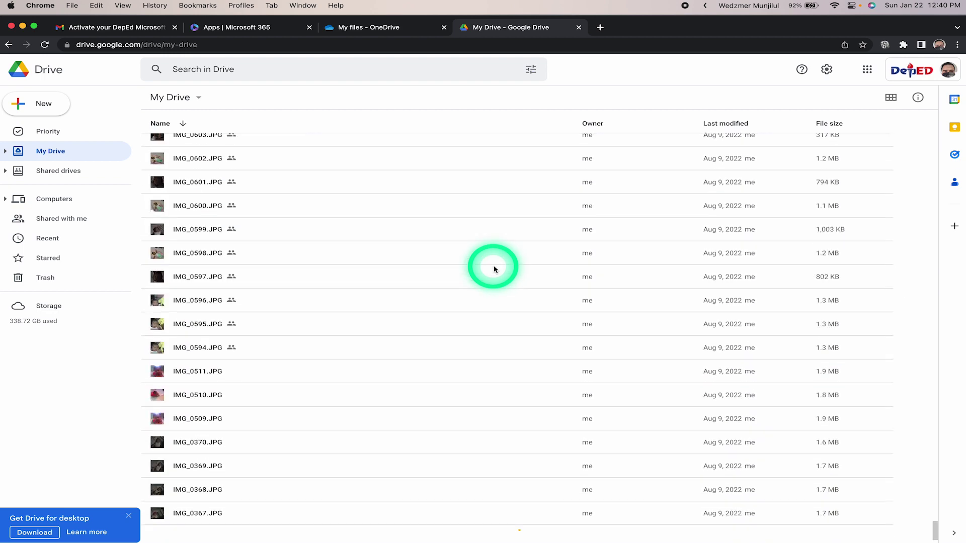
scroll(494, 269, down, 20)
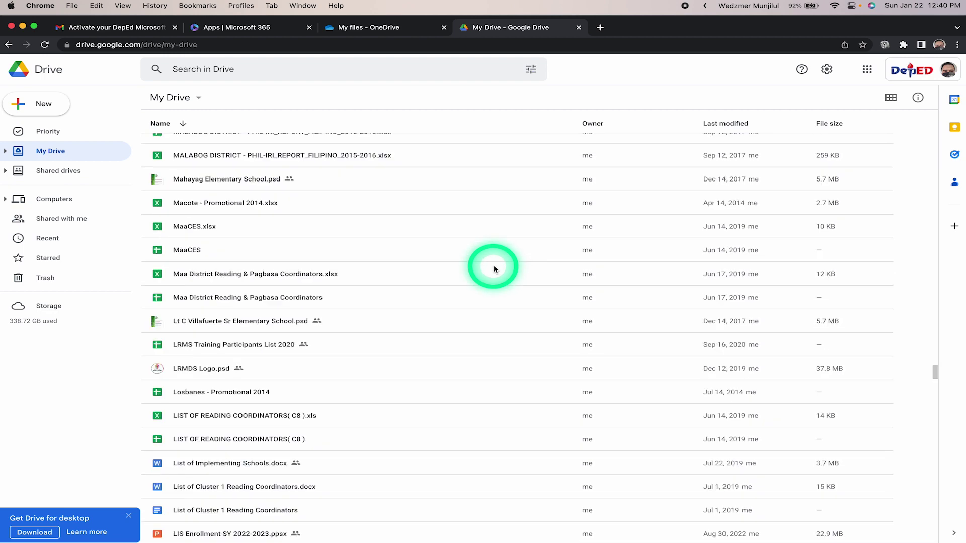
scroll(494, 269, down, 20)
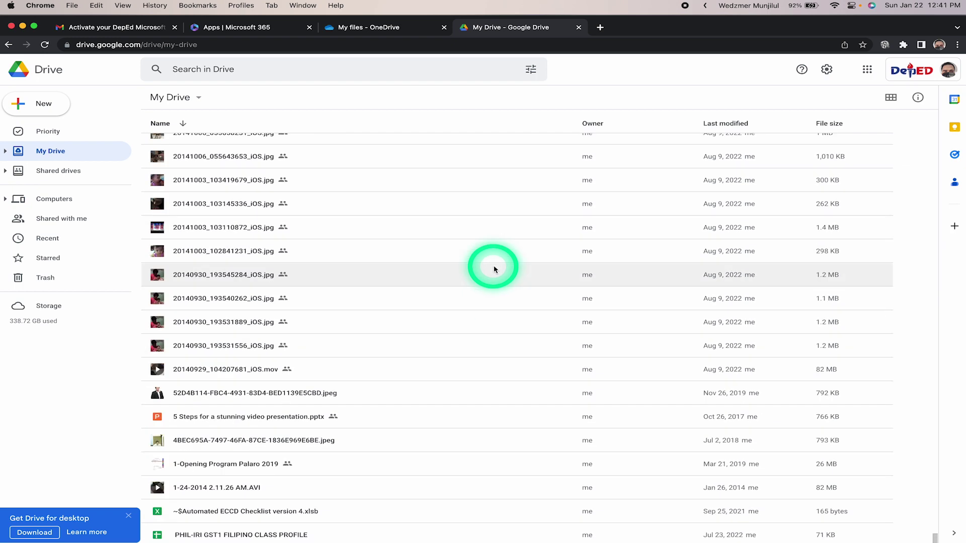
scroll(493, 269, up, 20)
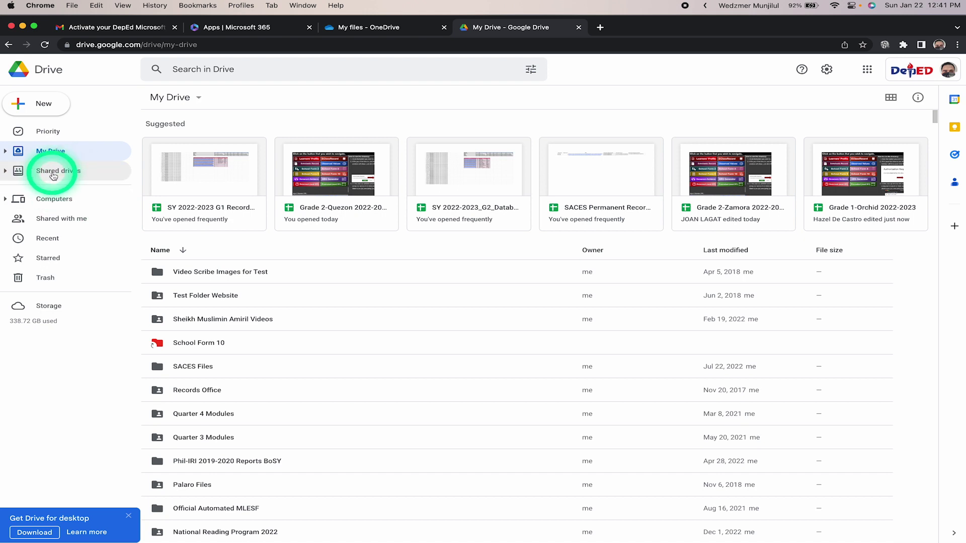
- View Computers, return to My Drive, then bring the 'My files - OneDrive' tab forward
click(44, 199)
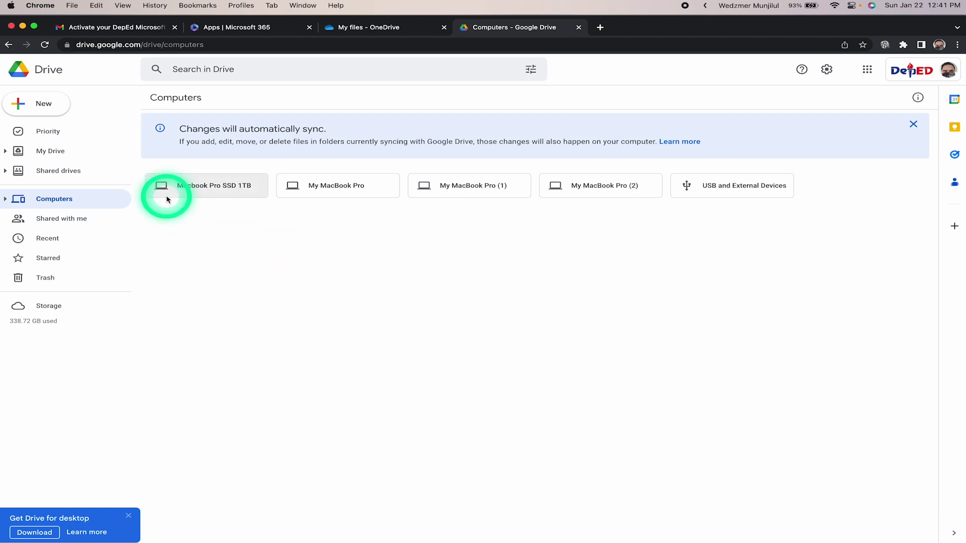
click(80, 152)
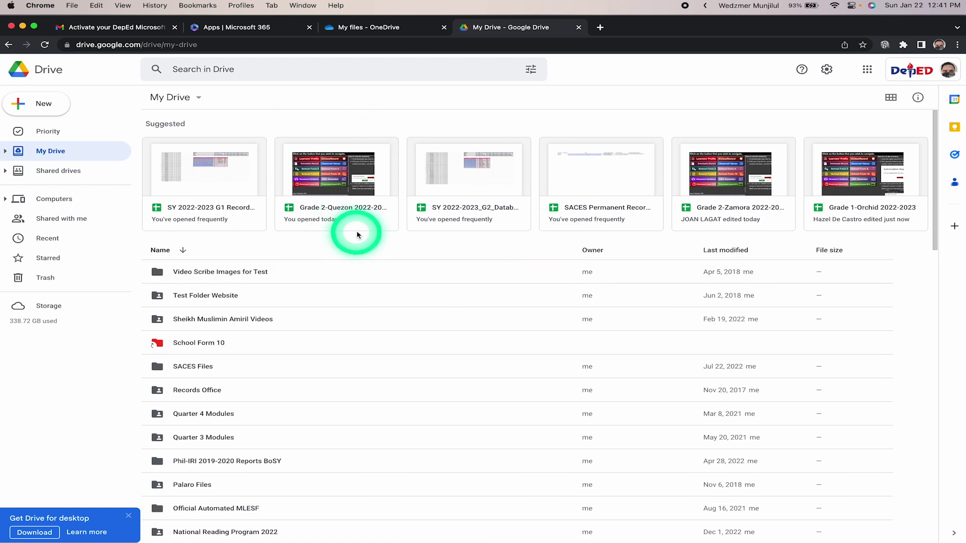
click(411, 28)
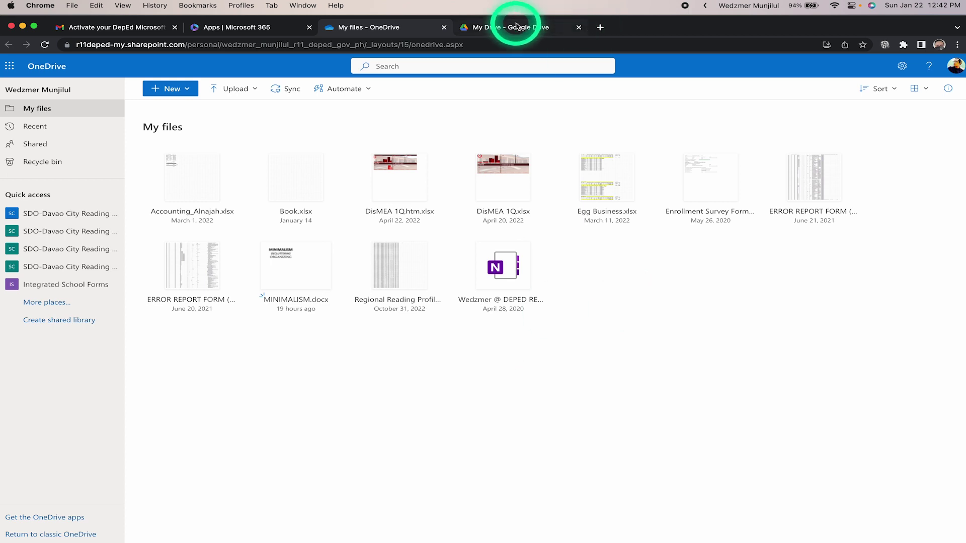
- Create a new OneDrive folder named 'Google Drive (DepEd Account)' and open it
click(179, 91)
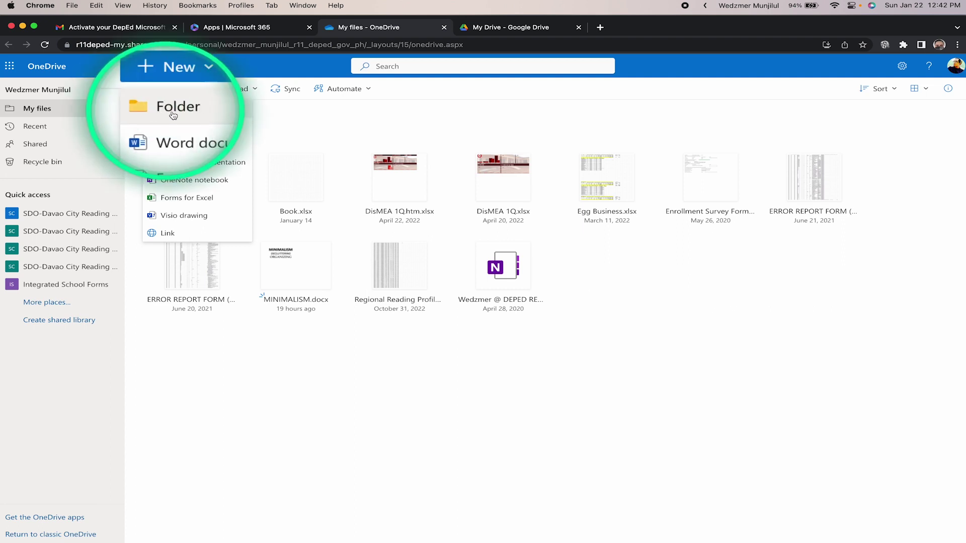
click(163, 110)
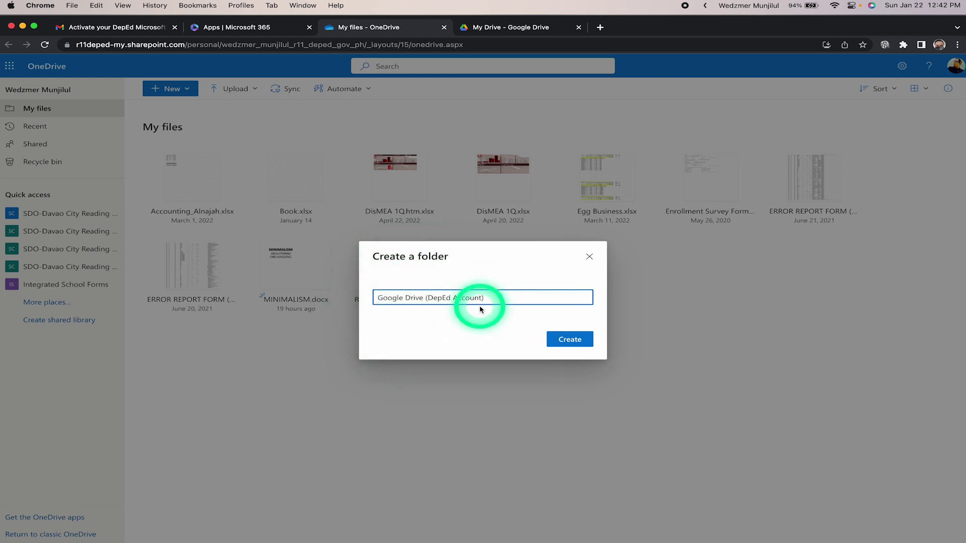
click(576, 341)
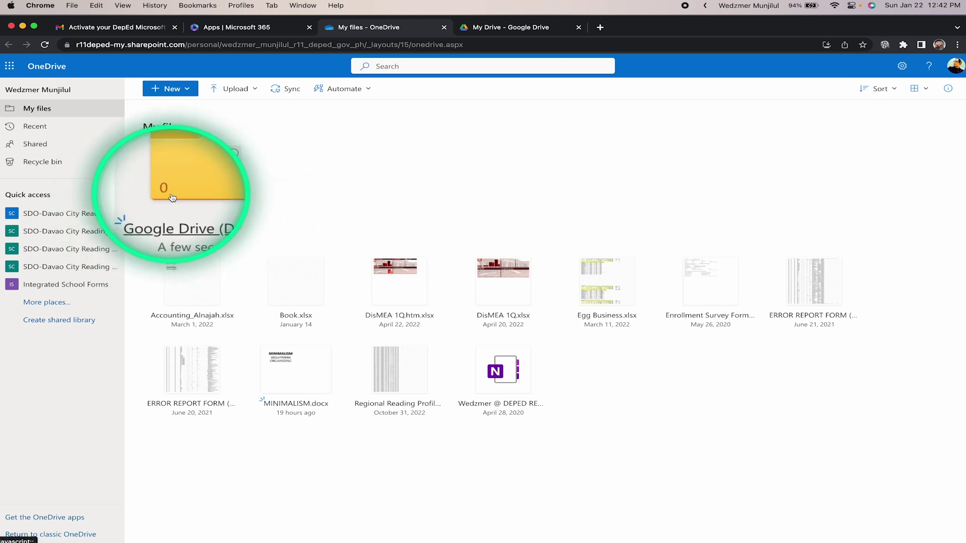
click(195, 182)
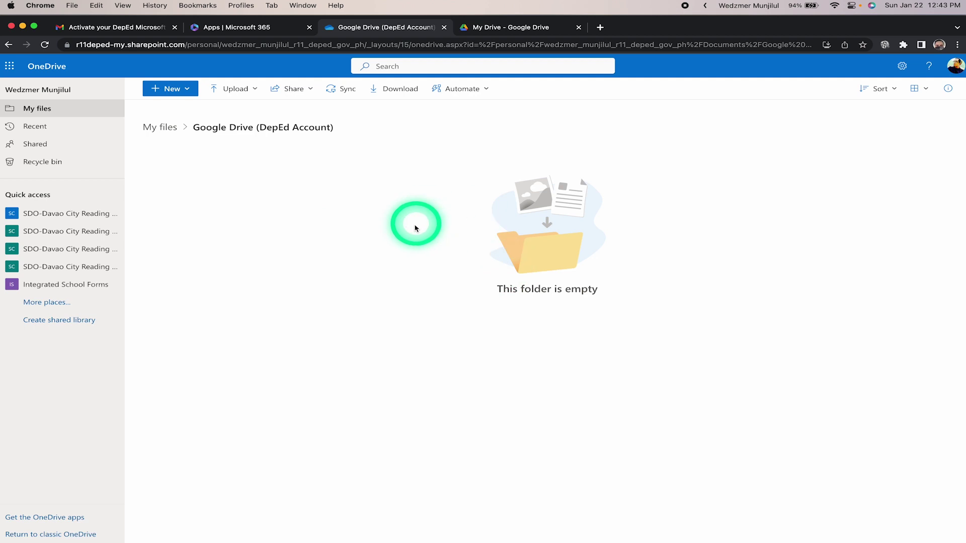
- Check the Google Drive tab, return to the empty OneDrive folder, and start a new tab
click(514, 32)
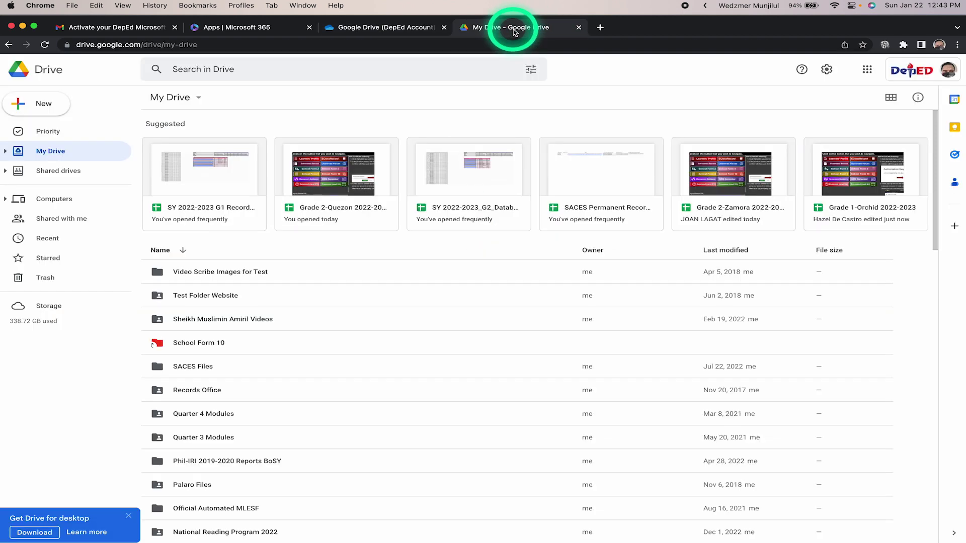
click(397, 29)
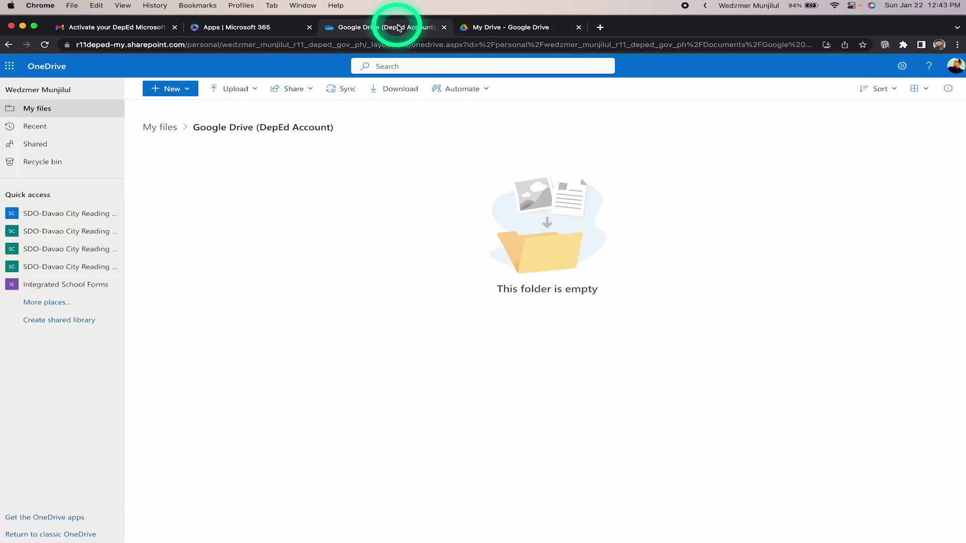
click(600, 28)
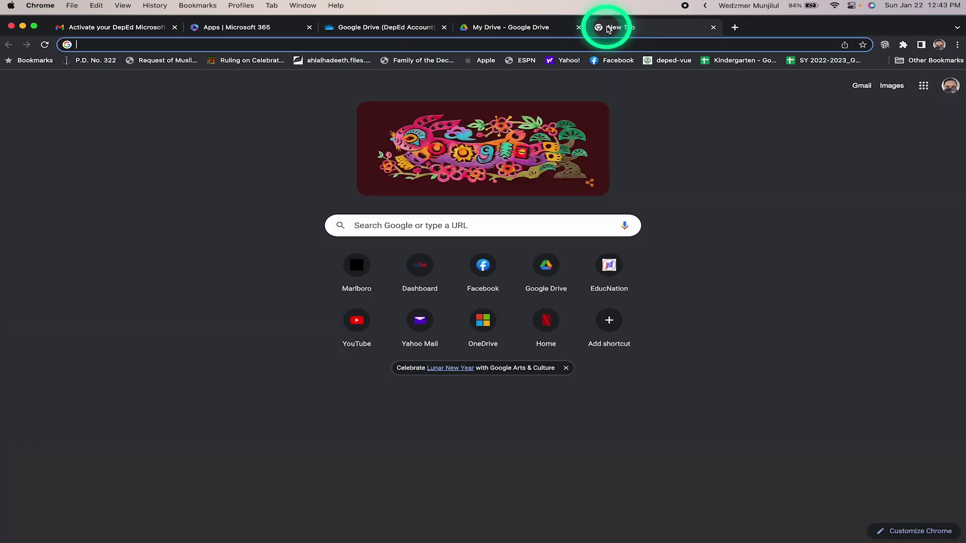
- Load mover.io, browse the homepage, and go to the 'Login to Mover' page
text(mov)
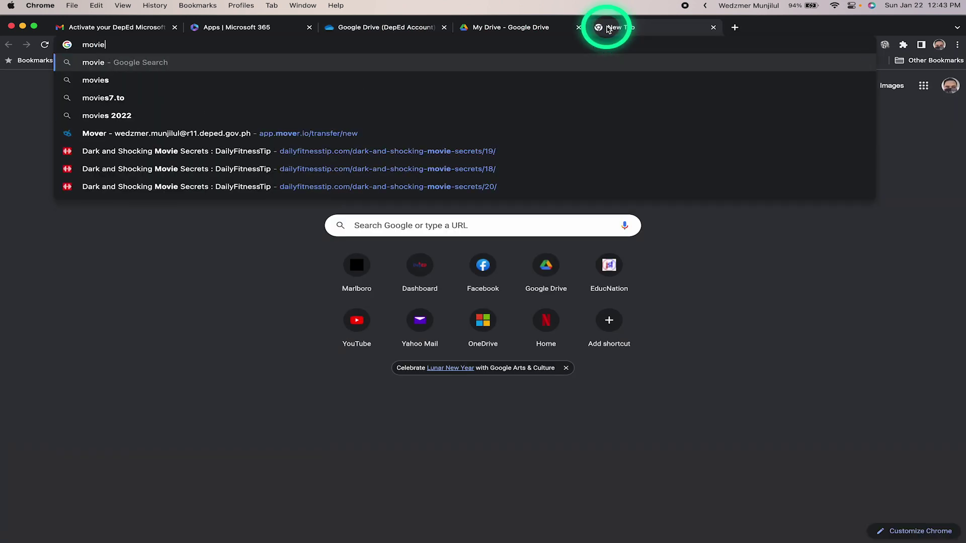
text(er.io)
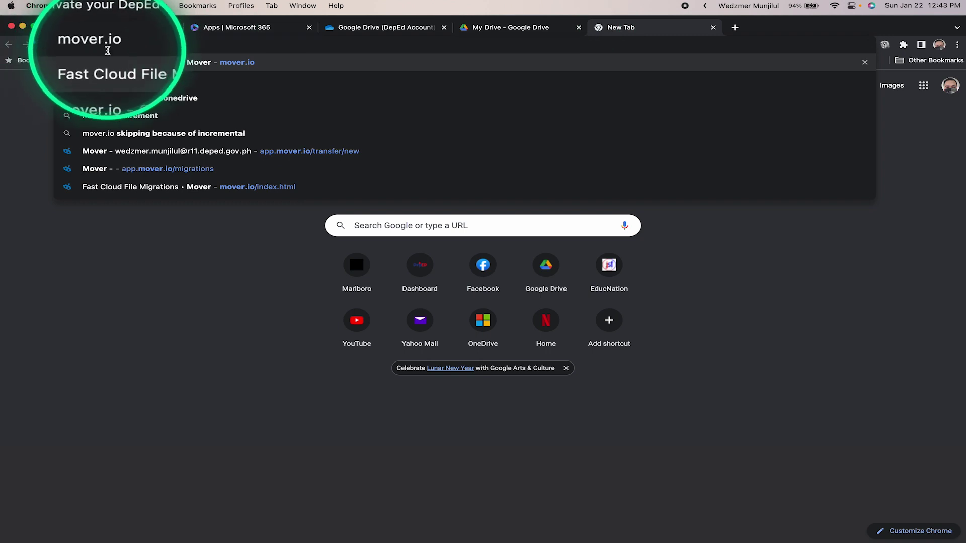
key(Return)
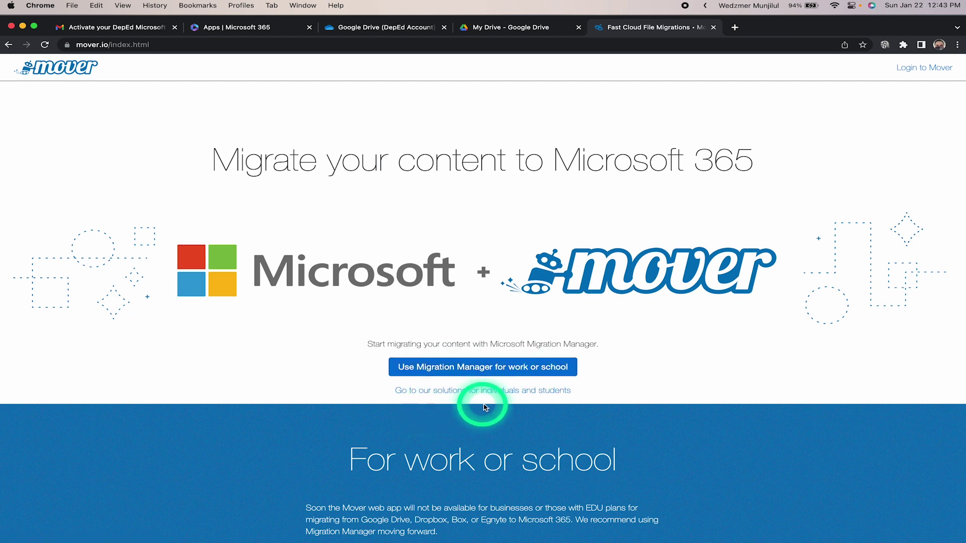
scroll(756, 401, down, 10)
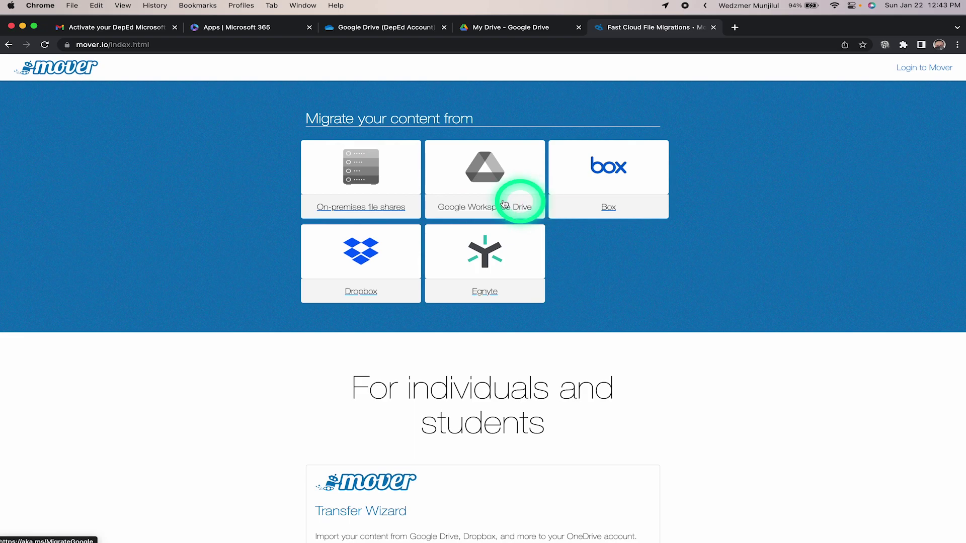
scroll(768, 352, down, 8)
scroll(768, 356, down, 6)
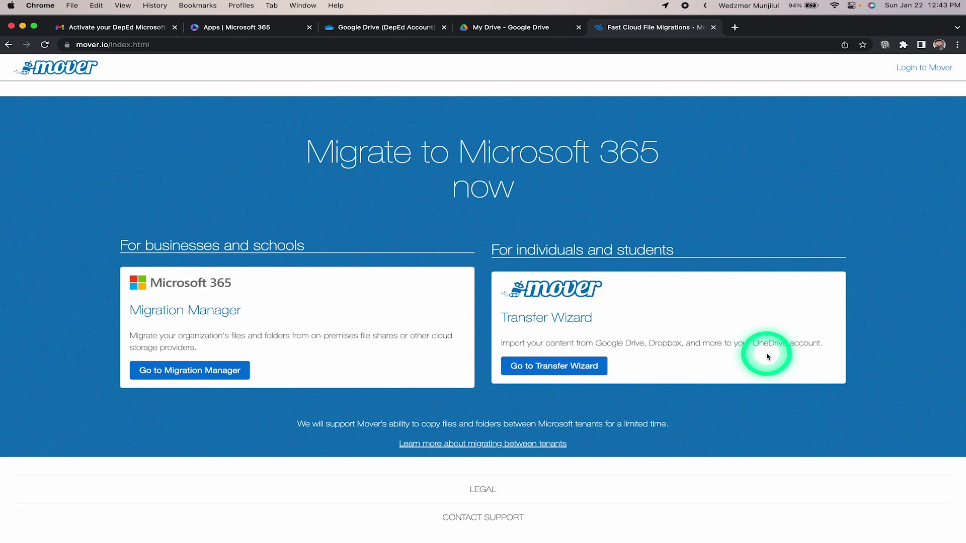
scroll(768, 355, up, 20)
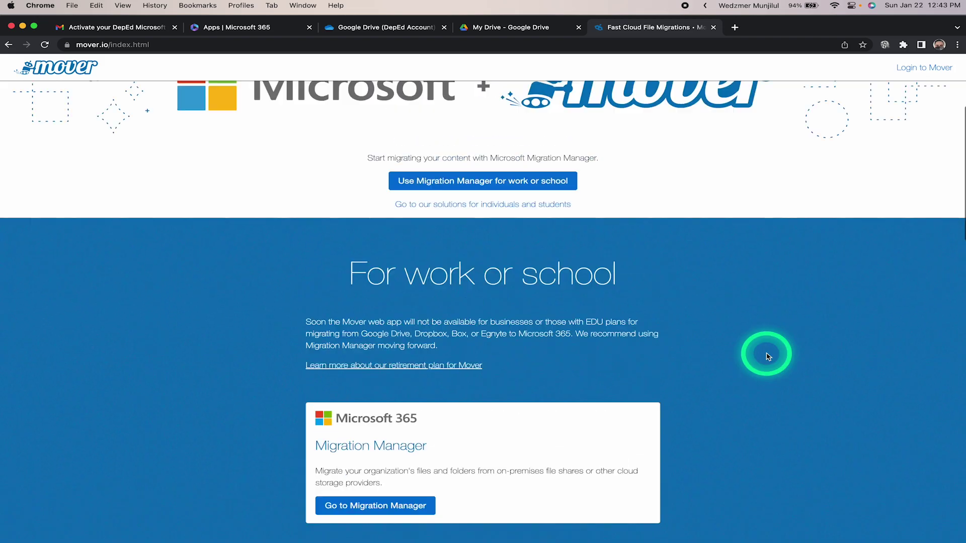
click(923, 72)
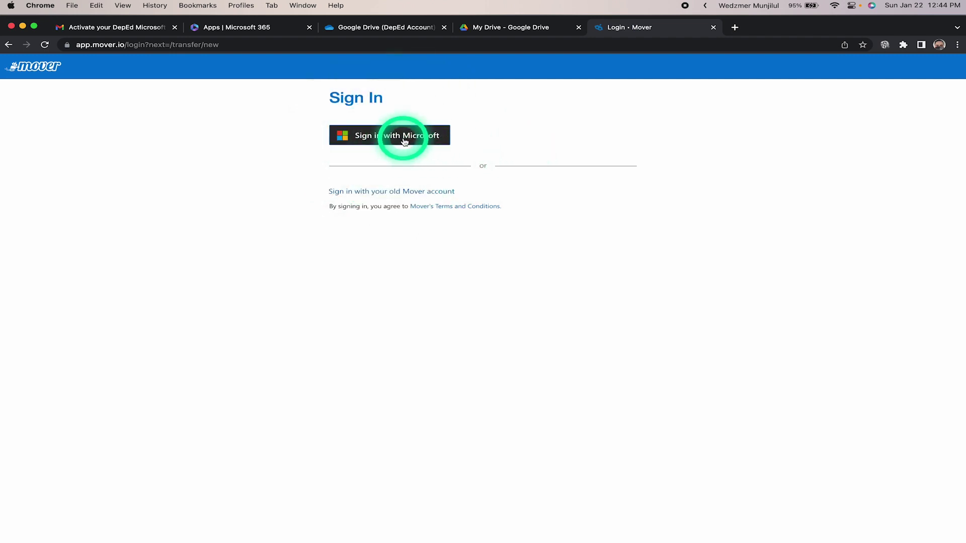
- Sign in to Mover with the Microsoft account
click(397, 136)
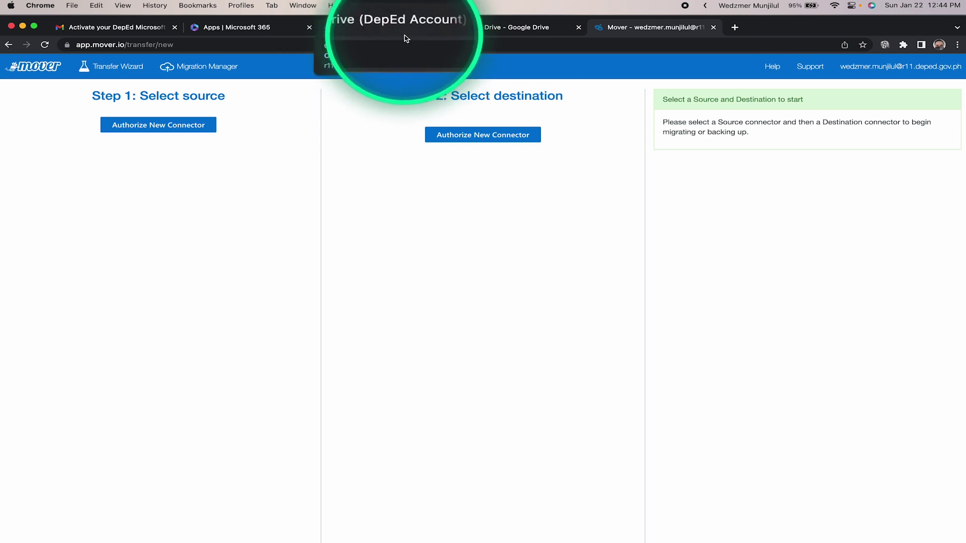
- Authorize Google Drive (Single User) as the source with the work Google account and allow access
click(159, 129)
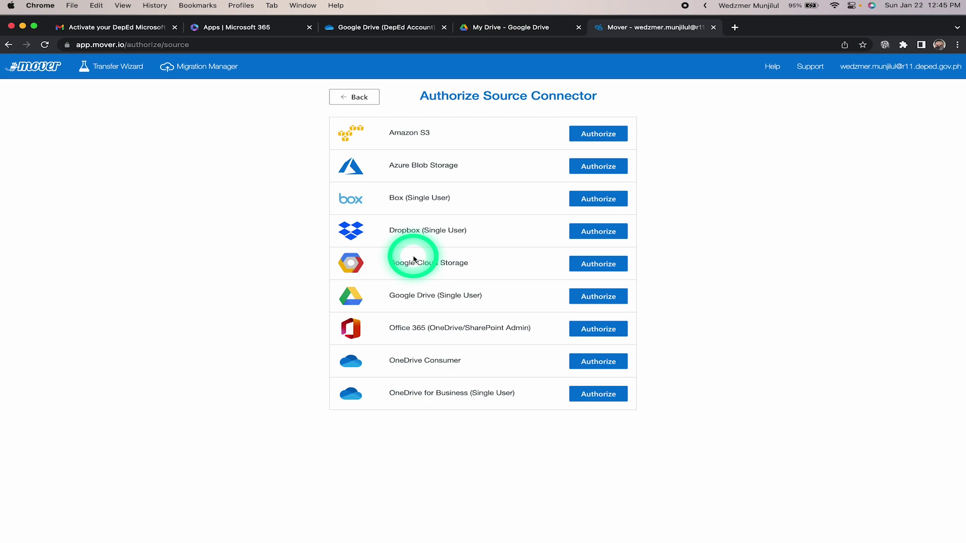
drag(385, 296, 482, 302)
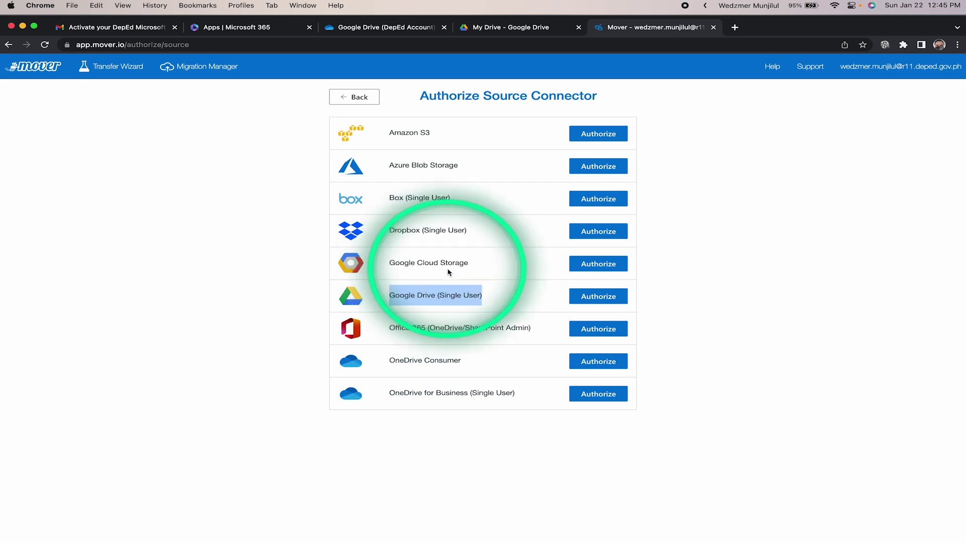
click(599, 300)
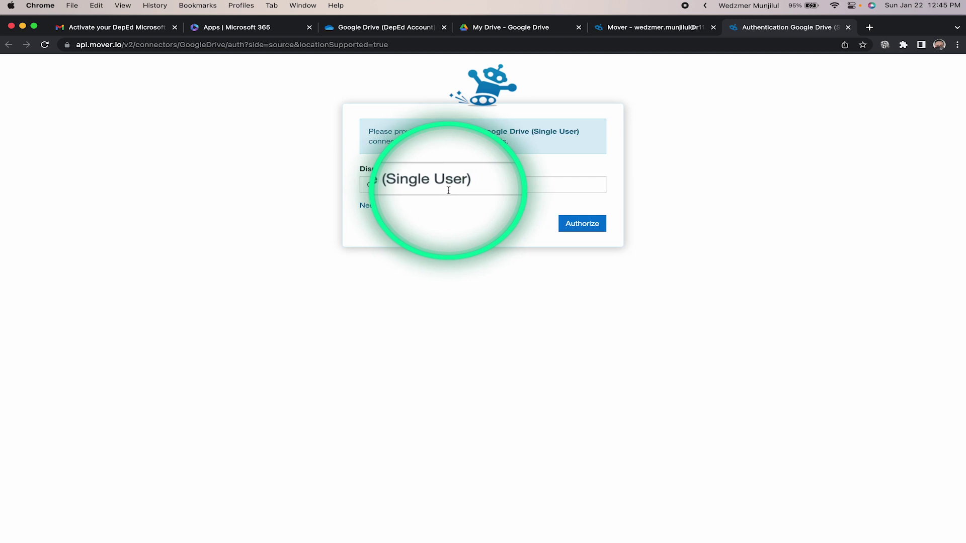
click(583, 228)
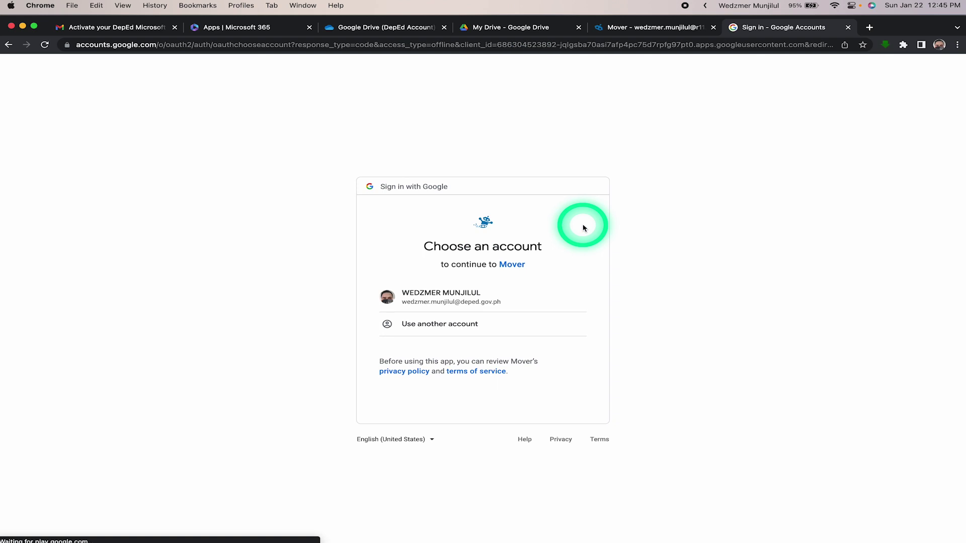
click(438, 300)
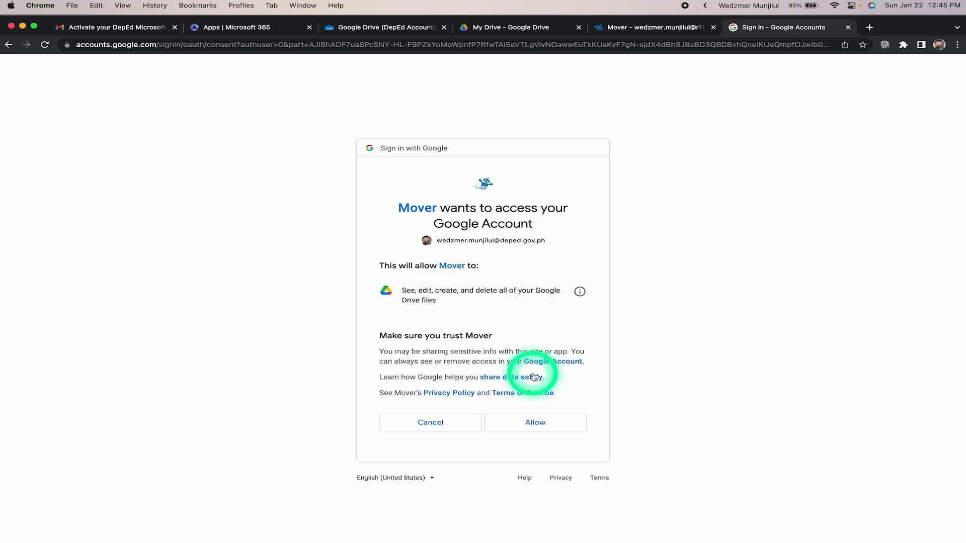
click(537, 423)
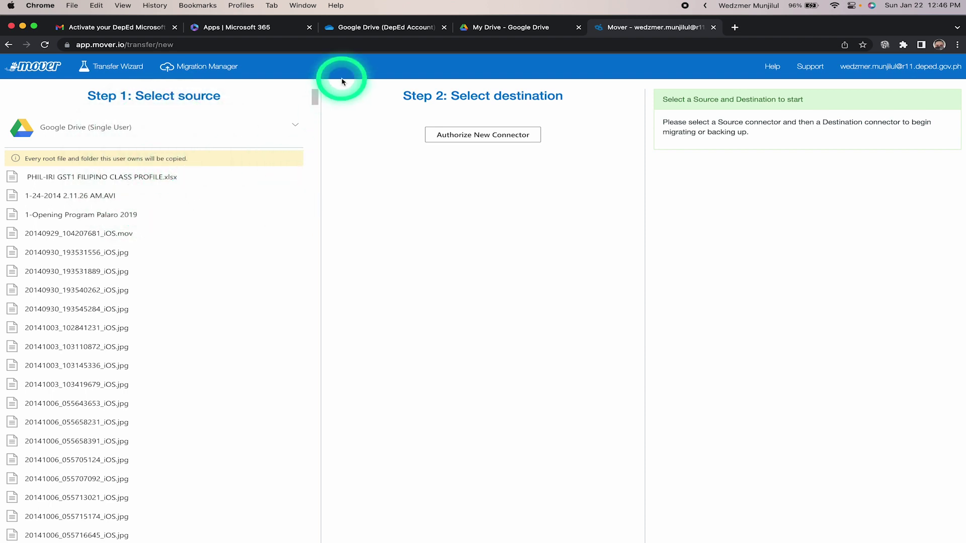
mouse_move(313, 96)
mouse_down()
mouse_move(312, 532)
mouse_move(330, 86)
mouse_up()
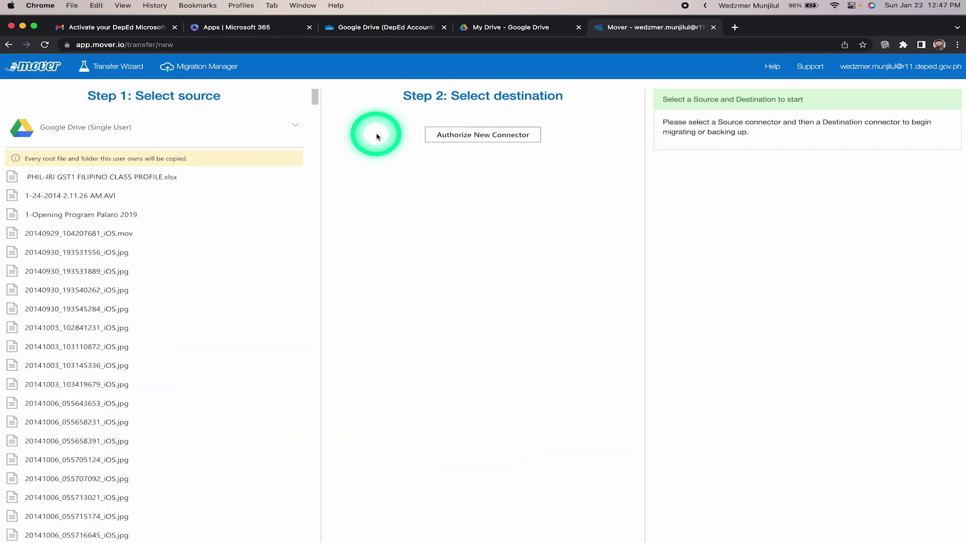
- Add a new OneDrive for Business (Single User) destination connector and authorize it
click(484, 144)
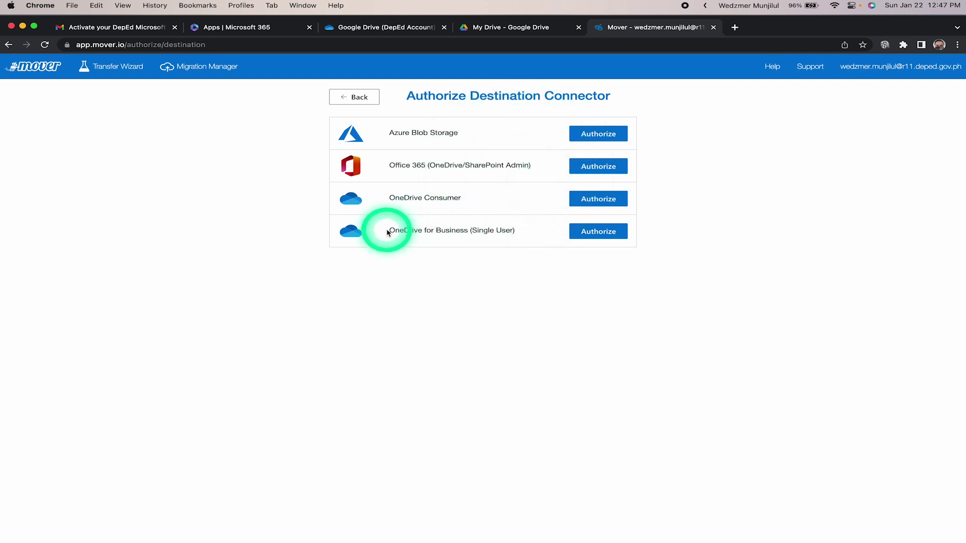
drag(386, 232, 523, 231)
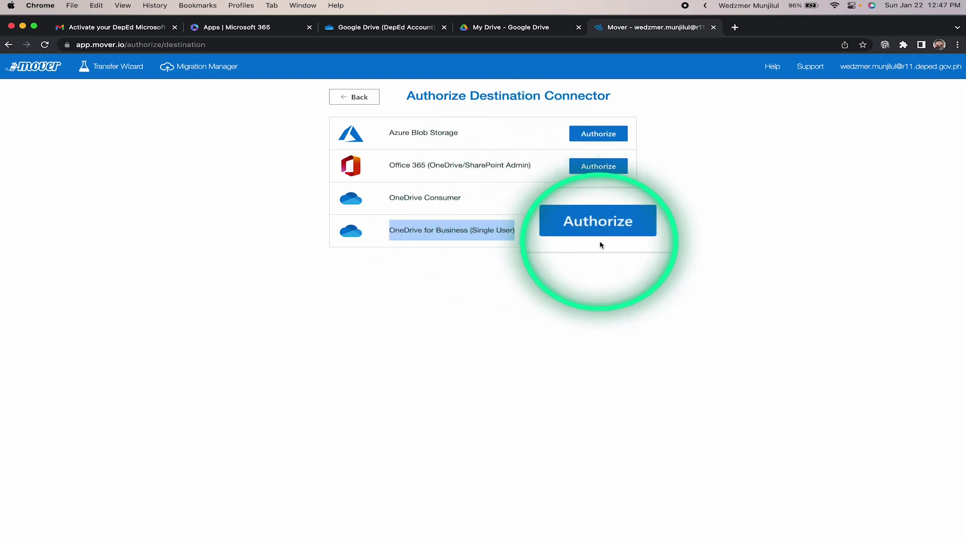
click(606, 235)
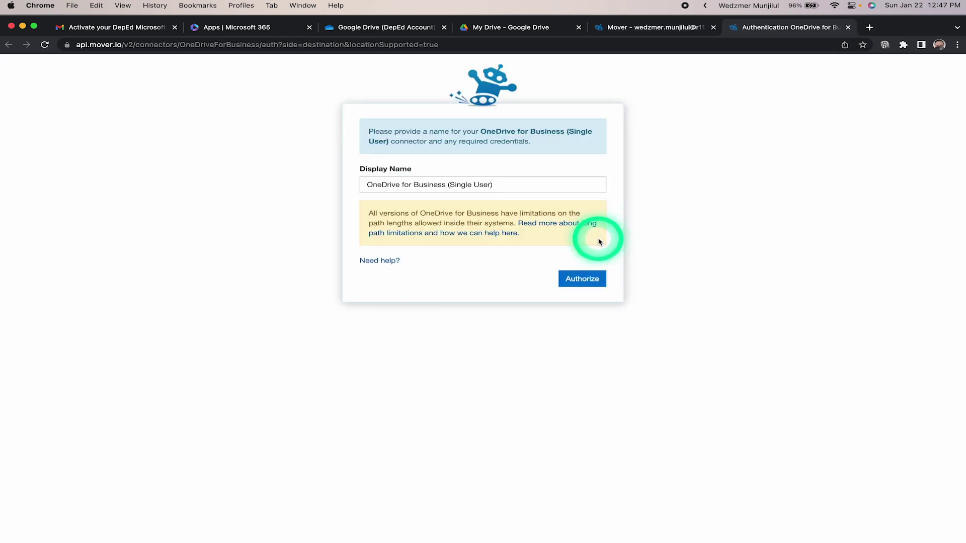
click(582, 280)
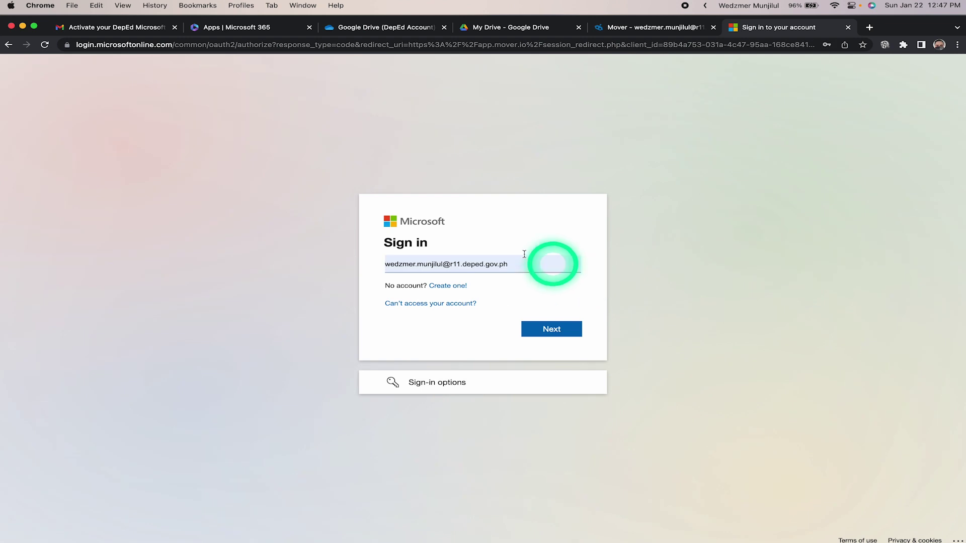
- Sign in with the work Microsoft account, ticking 'Don't show this again' and staying signed in
click(562, 329)
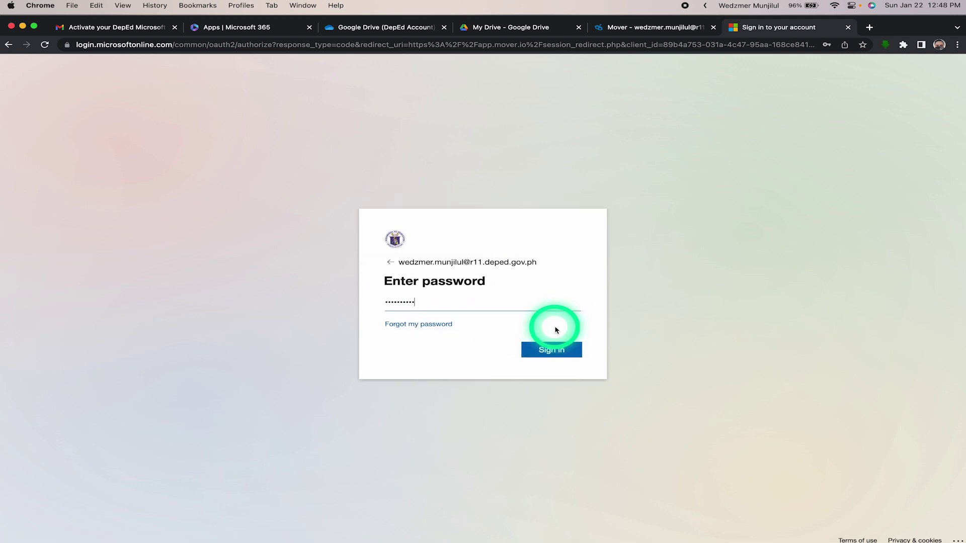
click(556, 351)
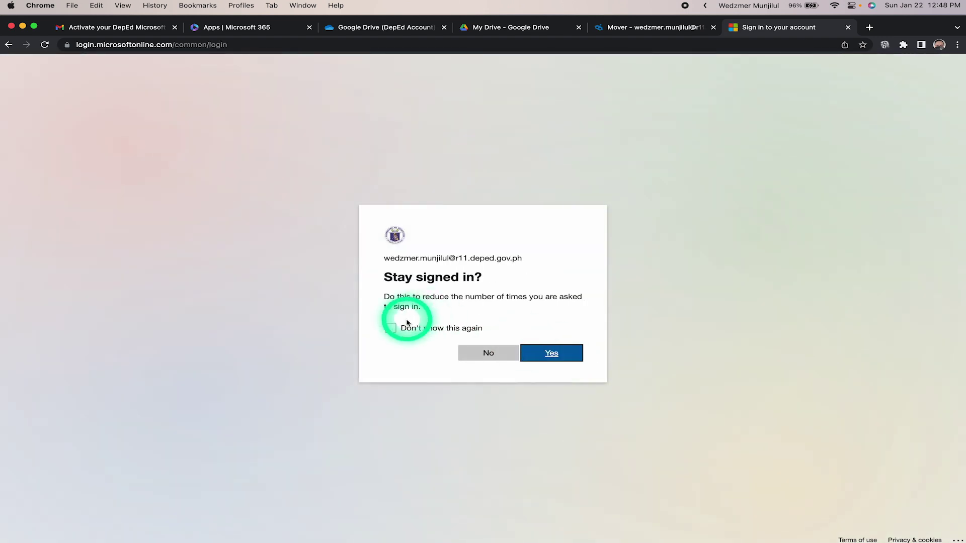
click(390, 328)
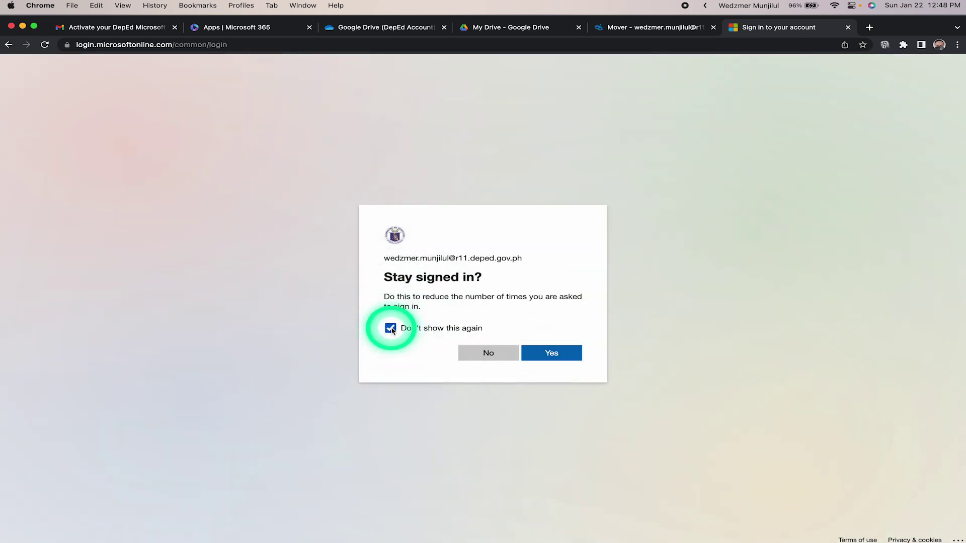
click(552, 354)
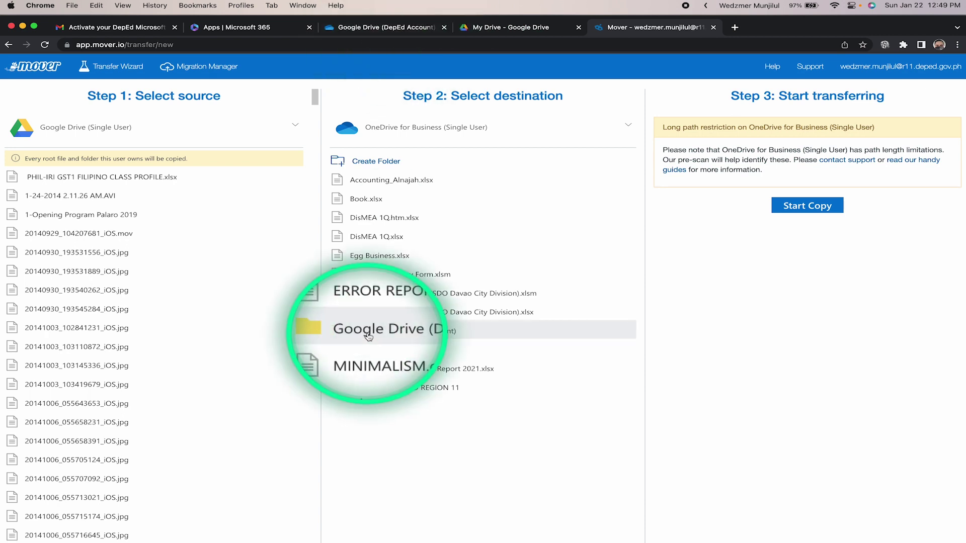
- Choose the Google Drive (DepEd Account) folder as the destination and start the copy
click(404, 336)
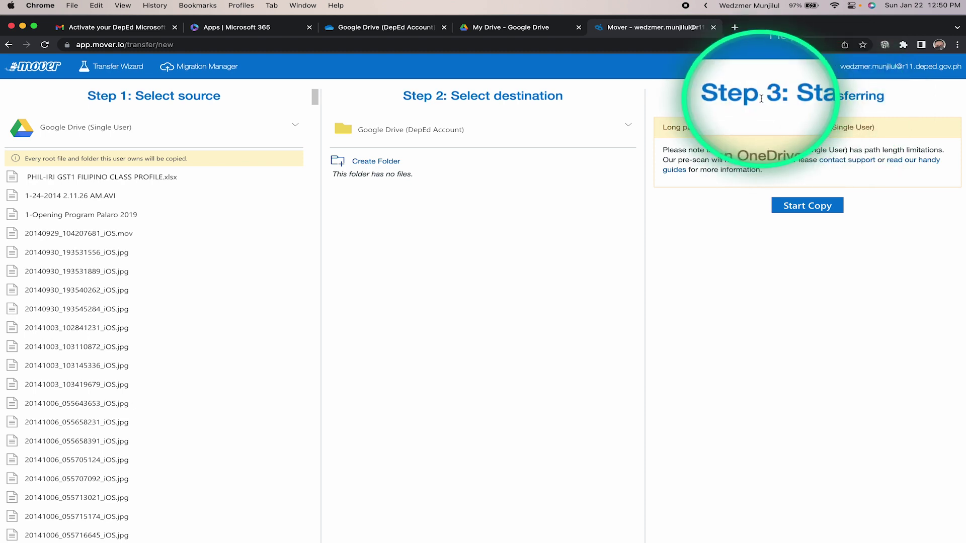
click(799, 208)
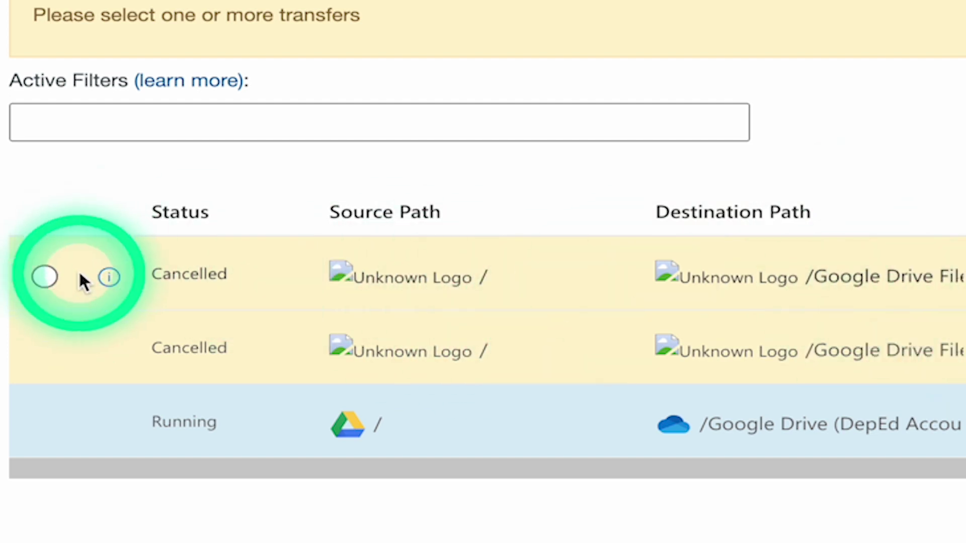
- Single out the running Google Drive transfer at 88 files, then switch to the OneDrive folder tab
click(44, 277)
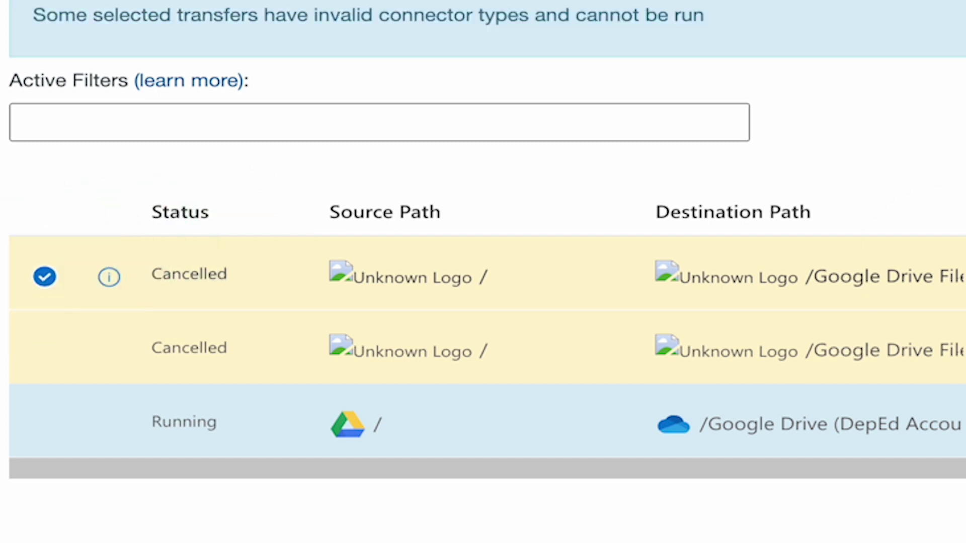
click(45, 276)
click(45, 351)
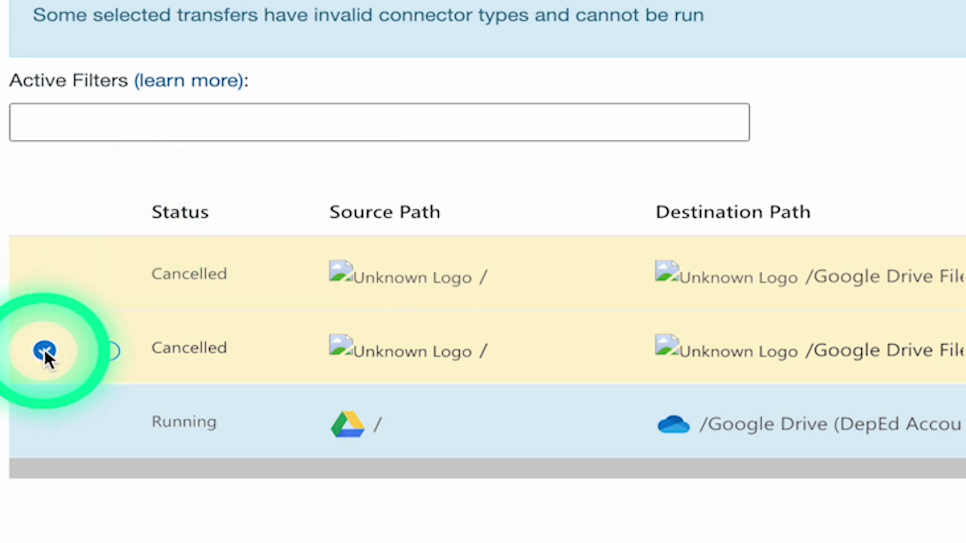
click(45, 351)
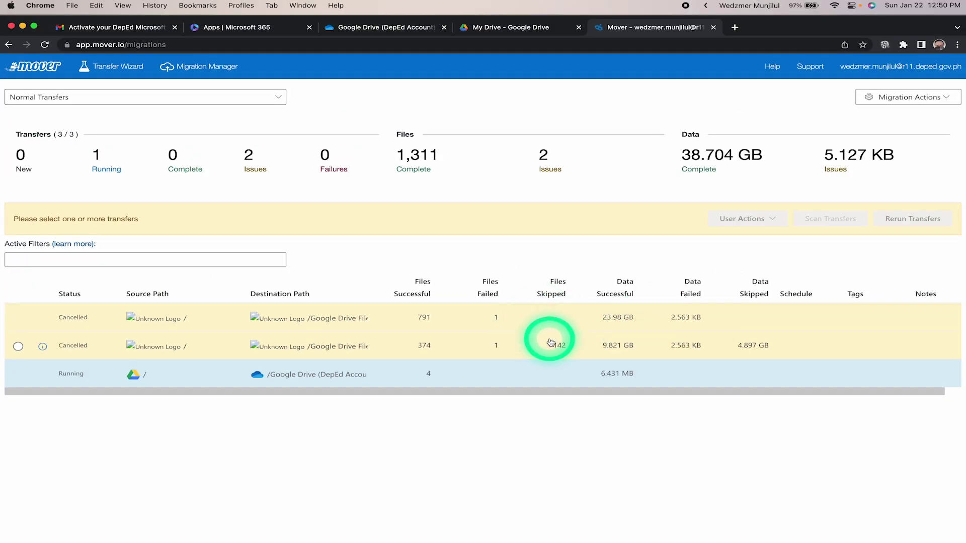
click(18, 374)
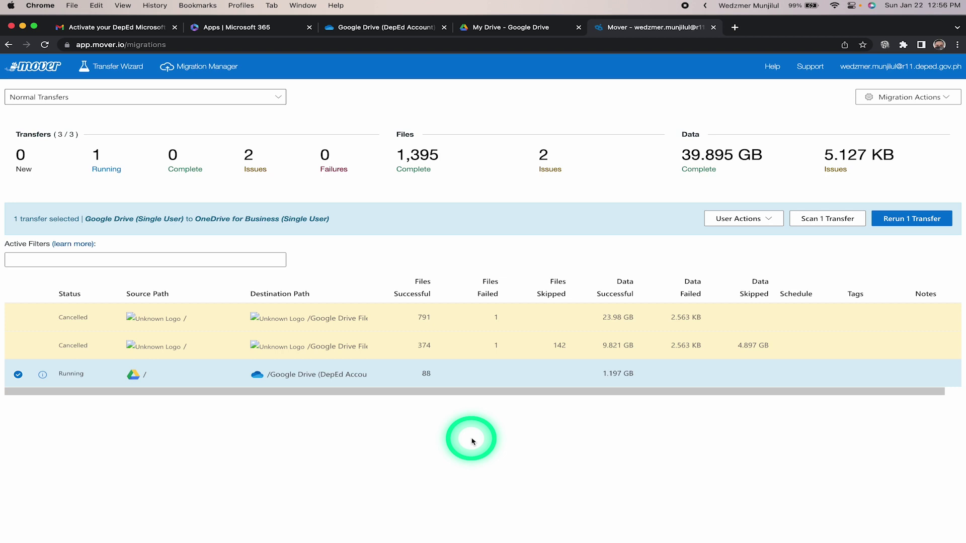
click(381, 29)
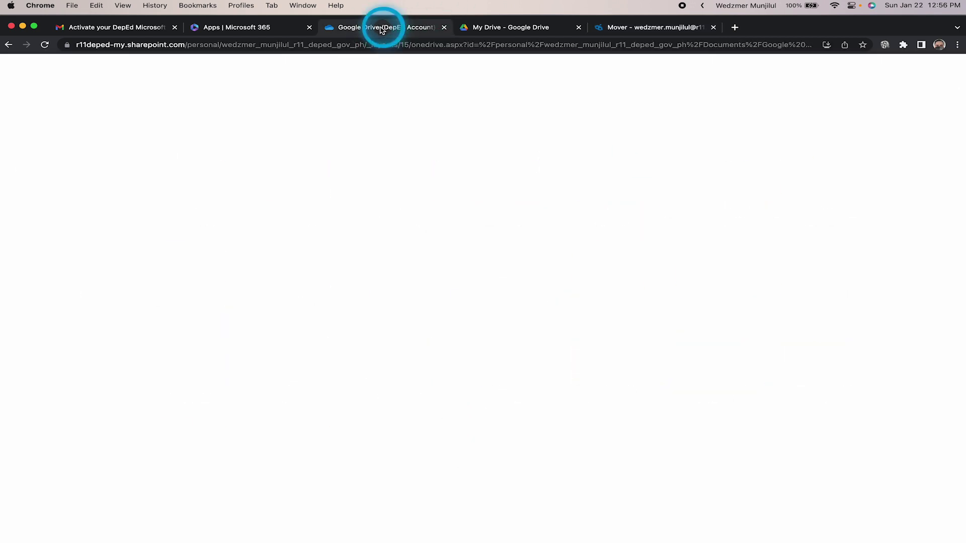
- Review the copied folders in OneDrive's Google Drive (DepEd Account) folder, then return to Mover's transfer list
scroll(438, 166, down, 15)
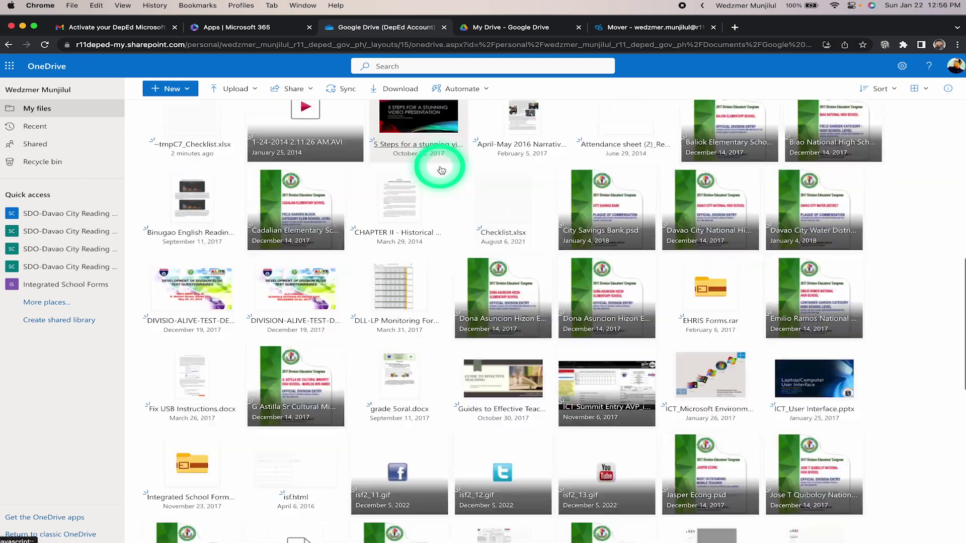
scroll(440, 169, down, 3)
scroll(440, 170, up, 10)
scroll(440, 168, down, 6)
scroll(440, 169, down, 8)
scroll(440, 169, up, 20)
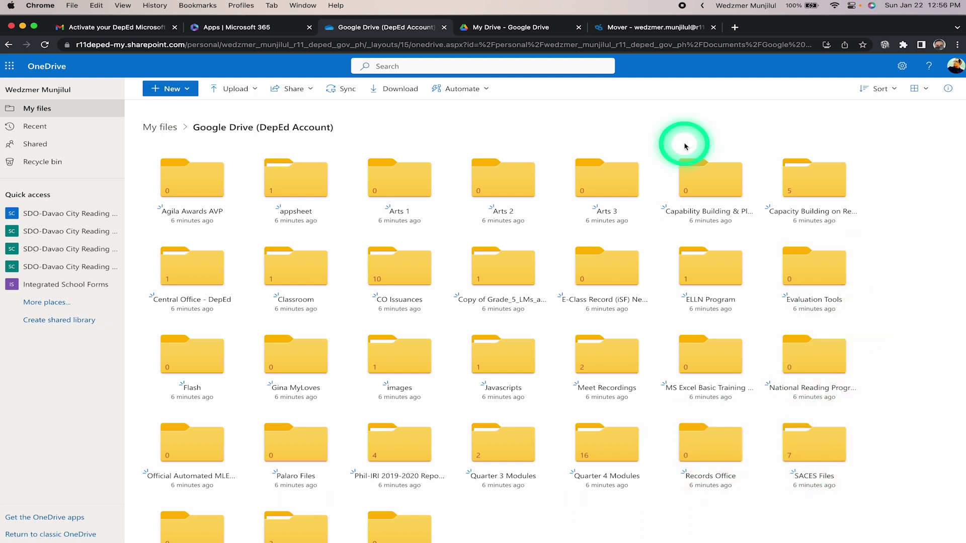
click(667, 30)
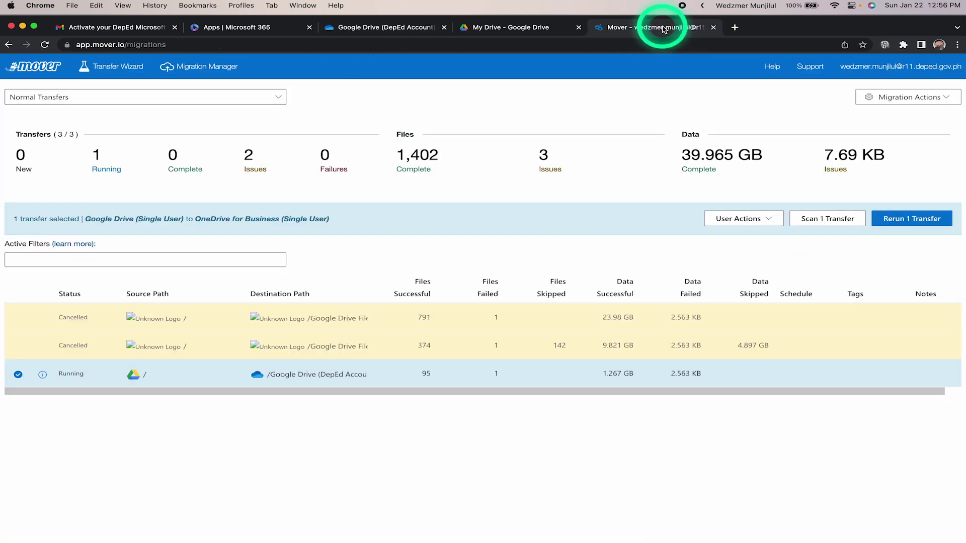